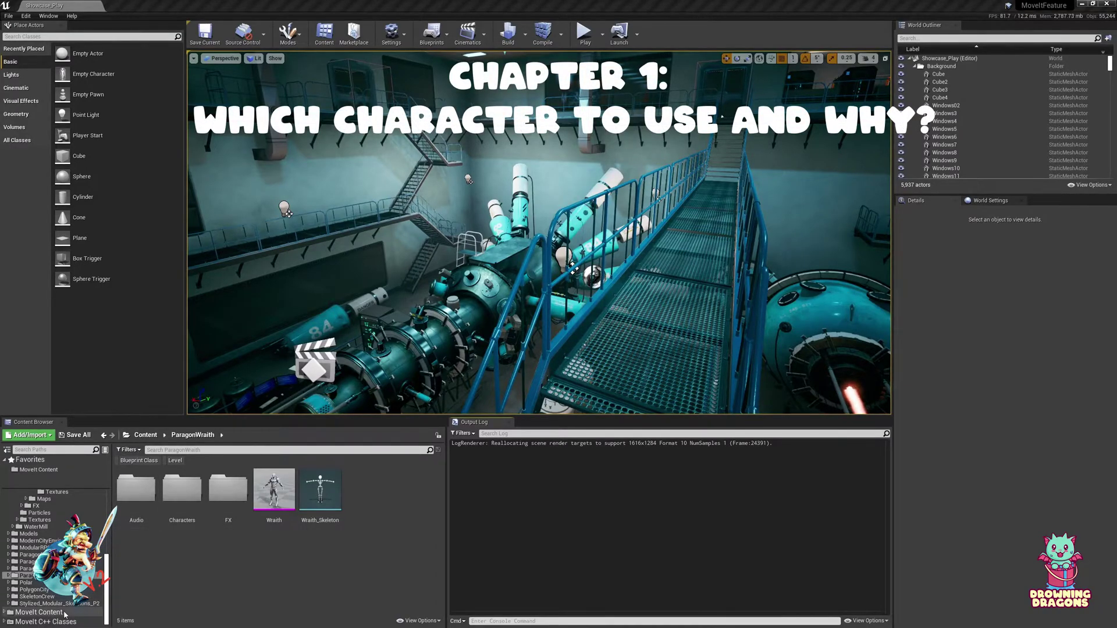
- Open the BP_MoveIt_Character blueprint from MoveIt Content and examine the default movement logic in its event graph
click(58, 613)
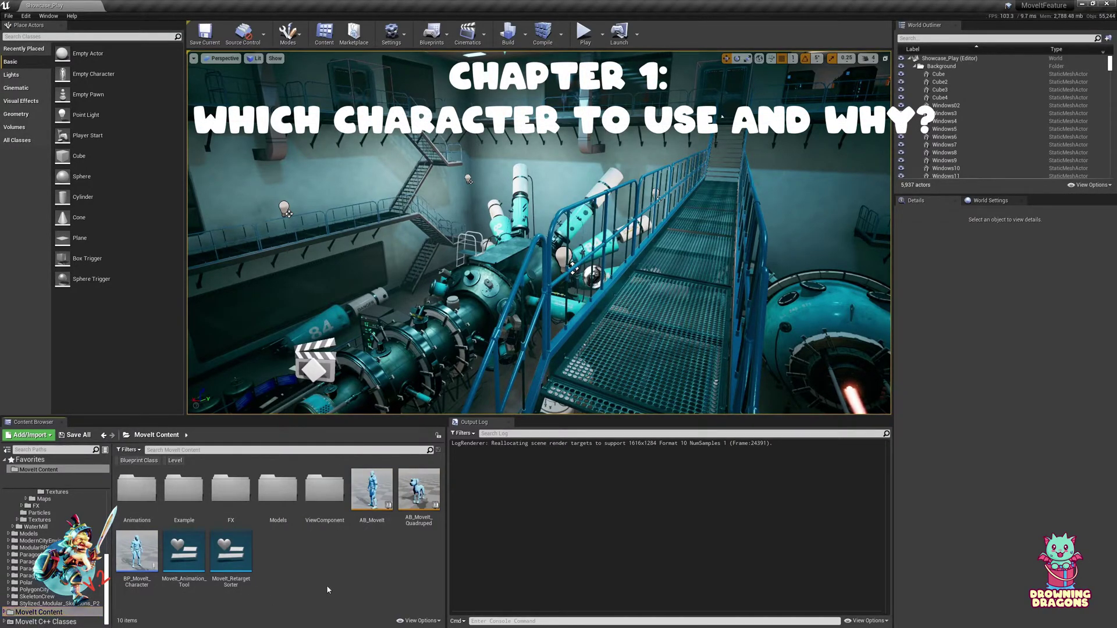
mouse_move(142, 556)
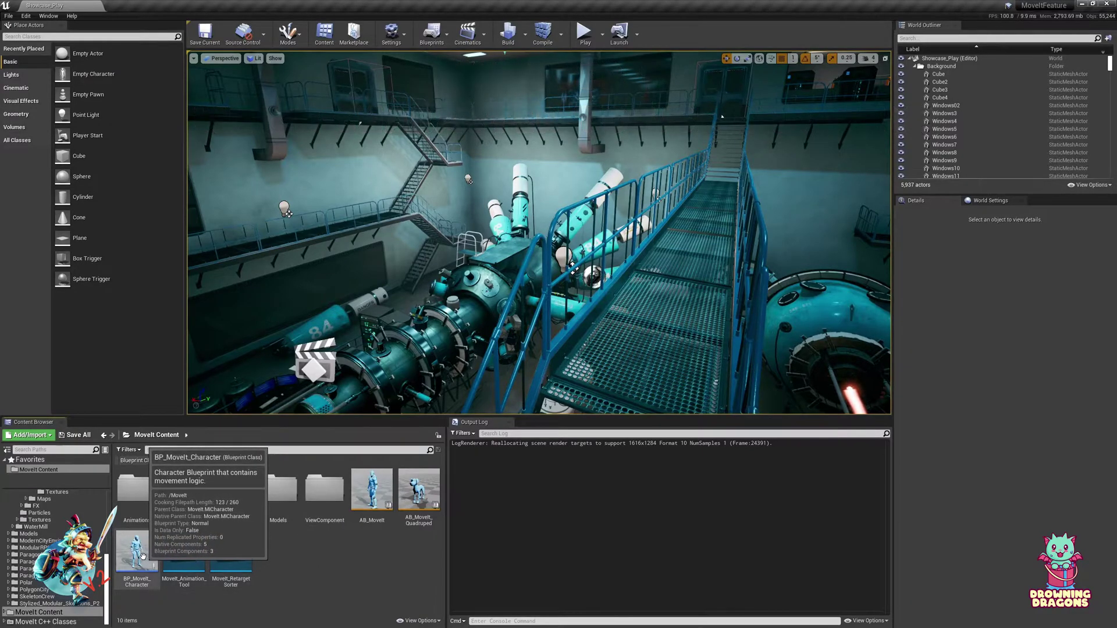
double_click(143, 555)
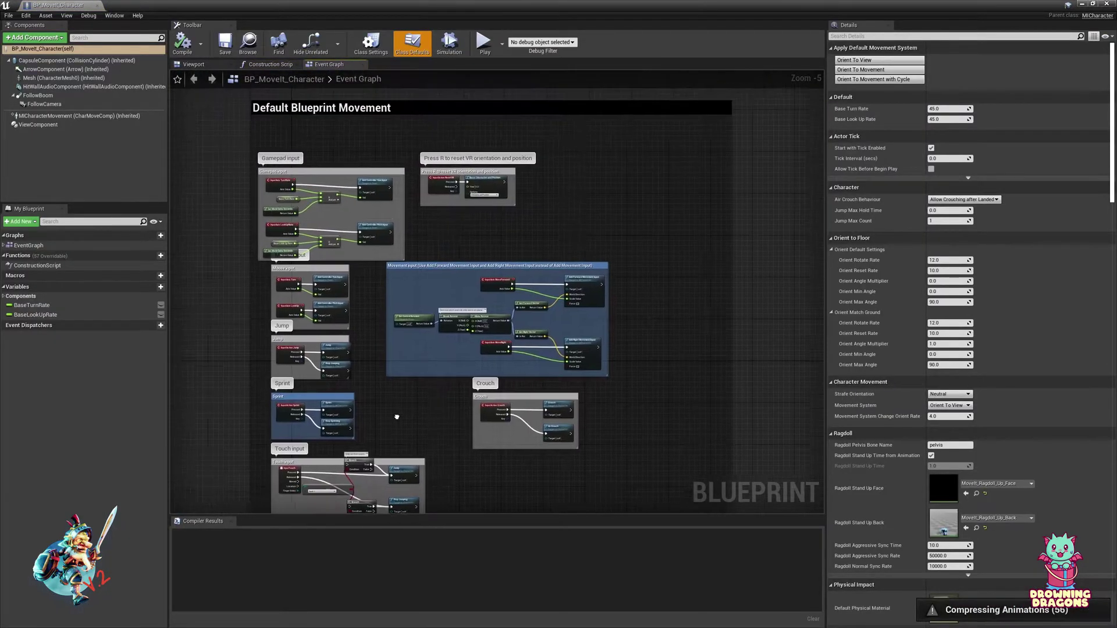
scroll(349, 255, up, 3)
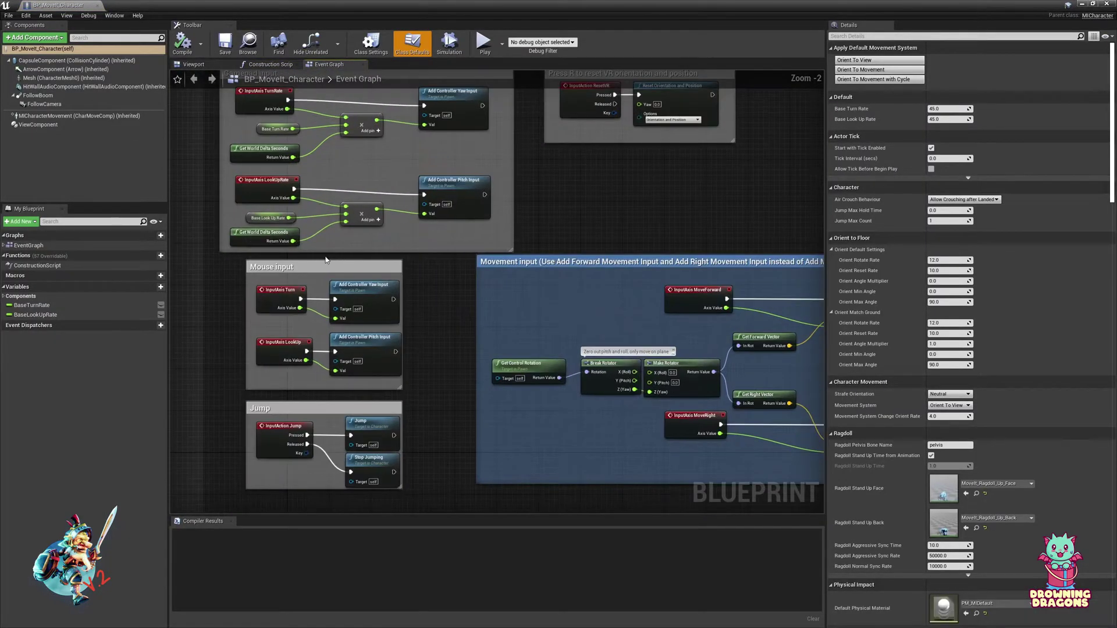
scroll(407, 291, down, 1)
right_drag(430, 305, 307, 142)
scroll(412, 294, down, 1)
right_drag(374, 317, 448, 366)
- Inspect the FollowBoom component in the blueprint's 3D preview and review the ViewComponent's settings
click(81, 96)
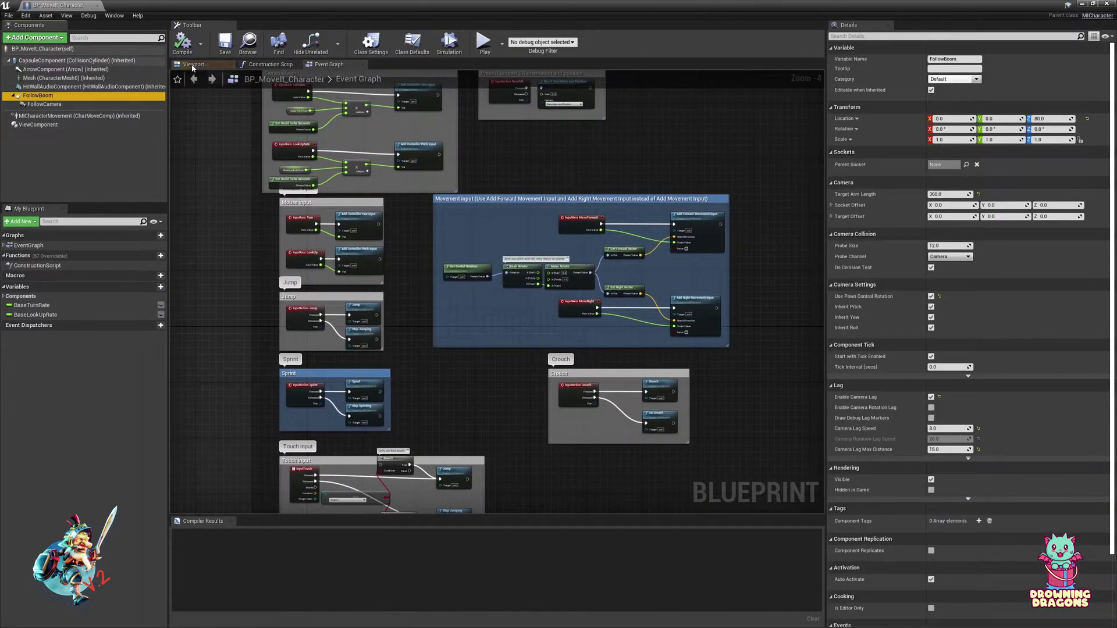
click(191, 65)
mouse_move(323, 167)
right_down()
mouse_move(323, 180)
mouse_move(303, 163)
mouse_move(323, 167)
right_up()
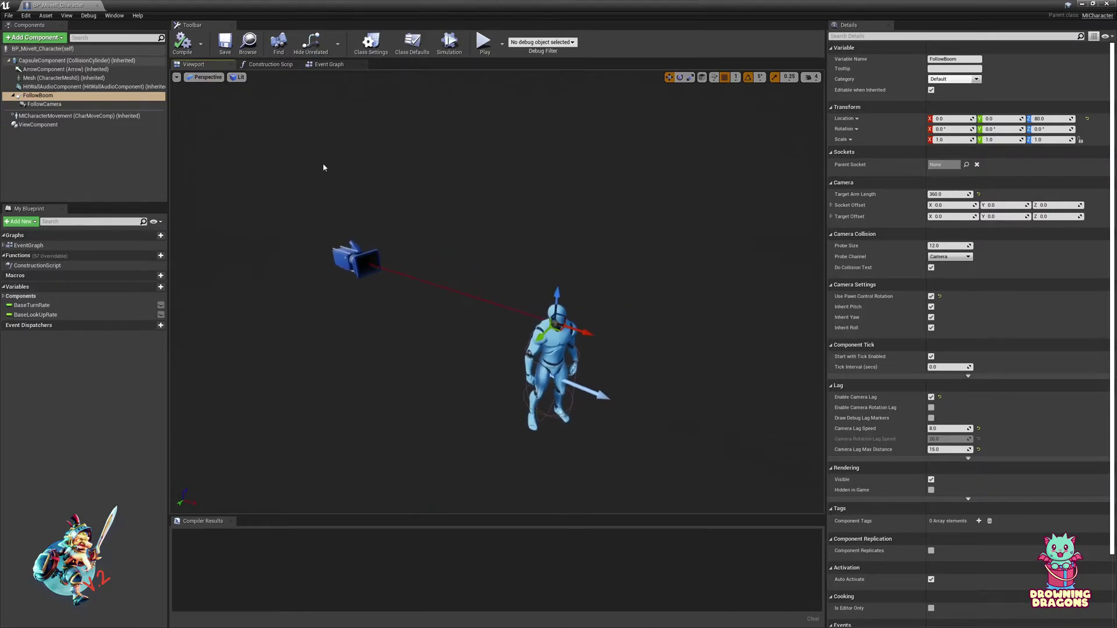
click(50, 124)
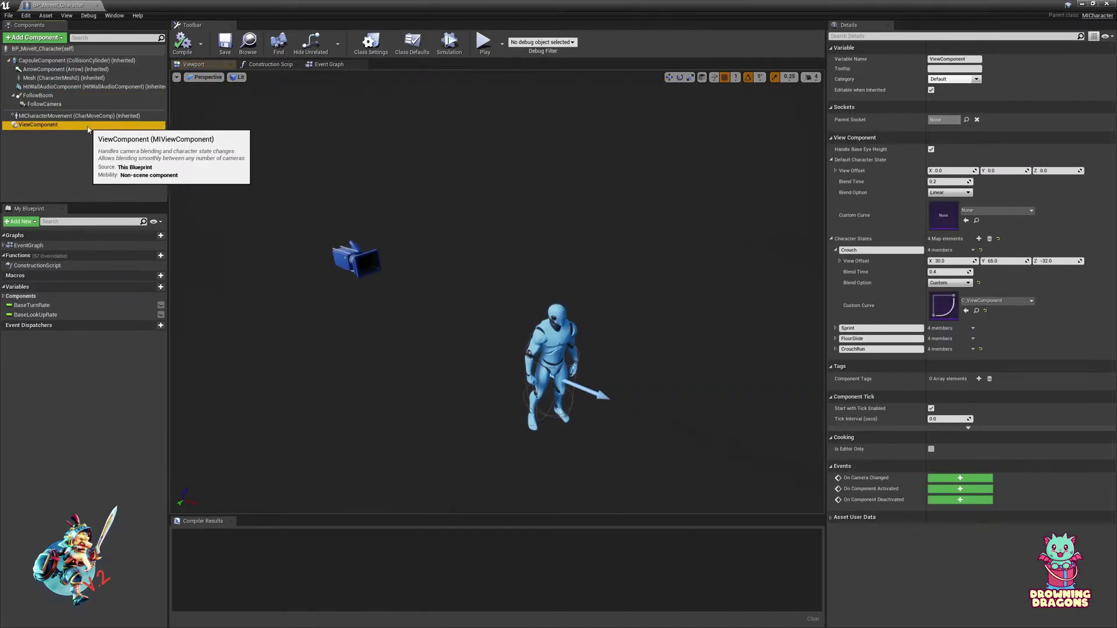
click(90, 136)
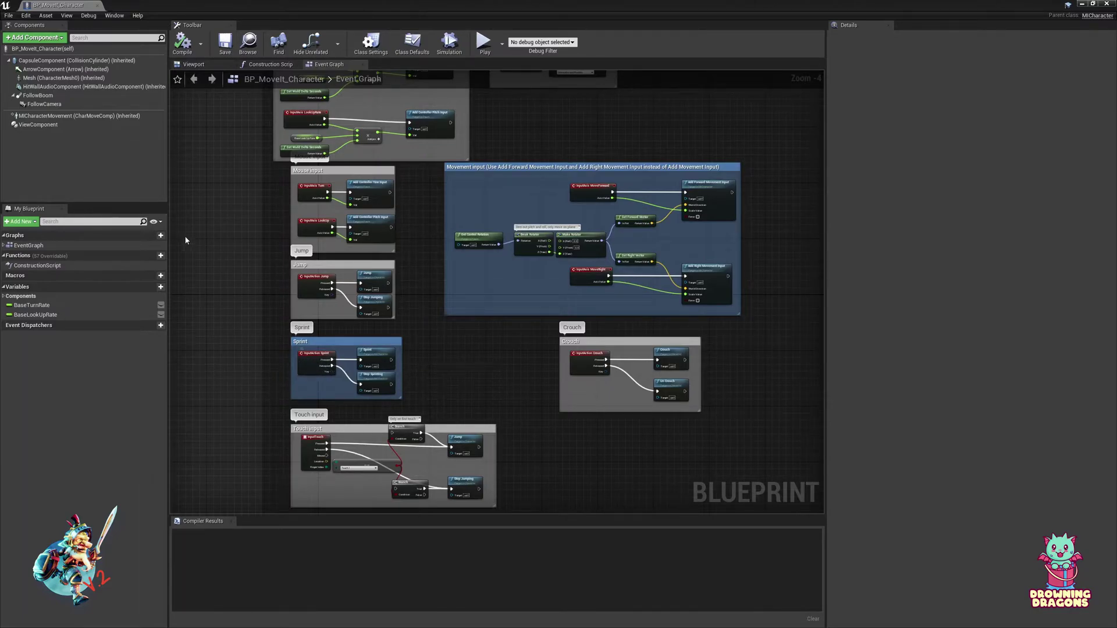
- Open the Input section of the Project Settings
click(26, 15)
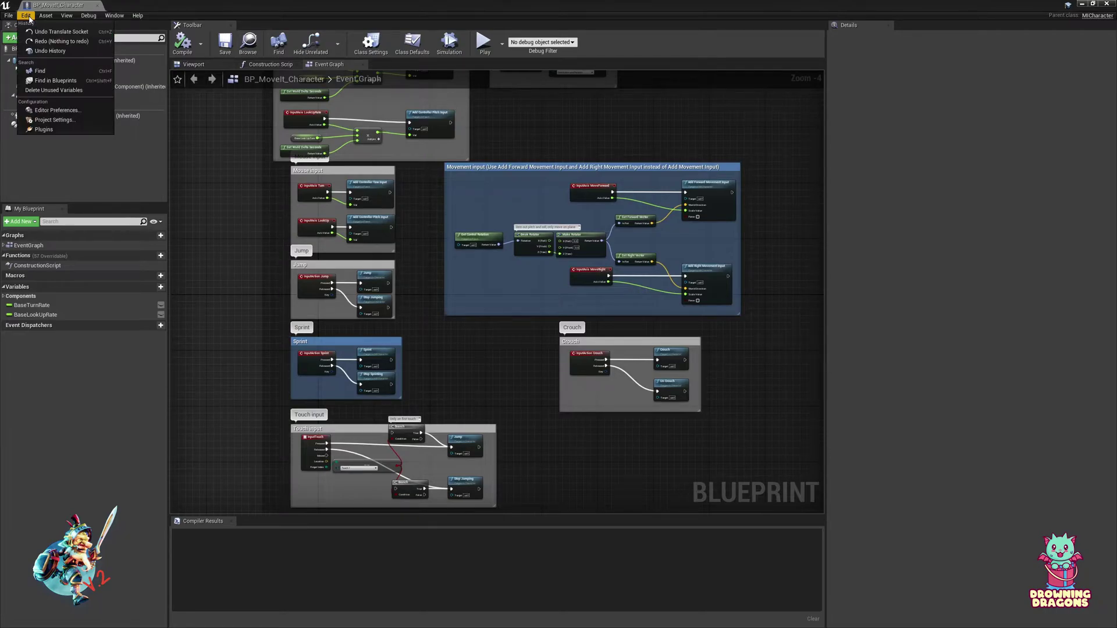
click(53, 120)
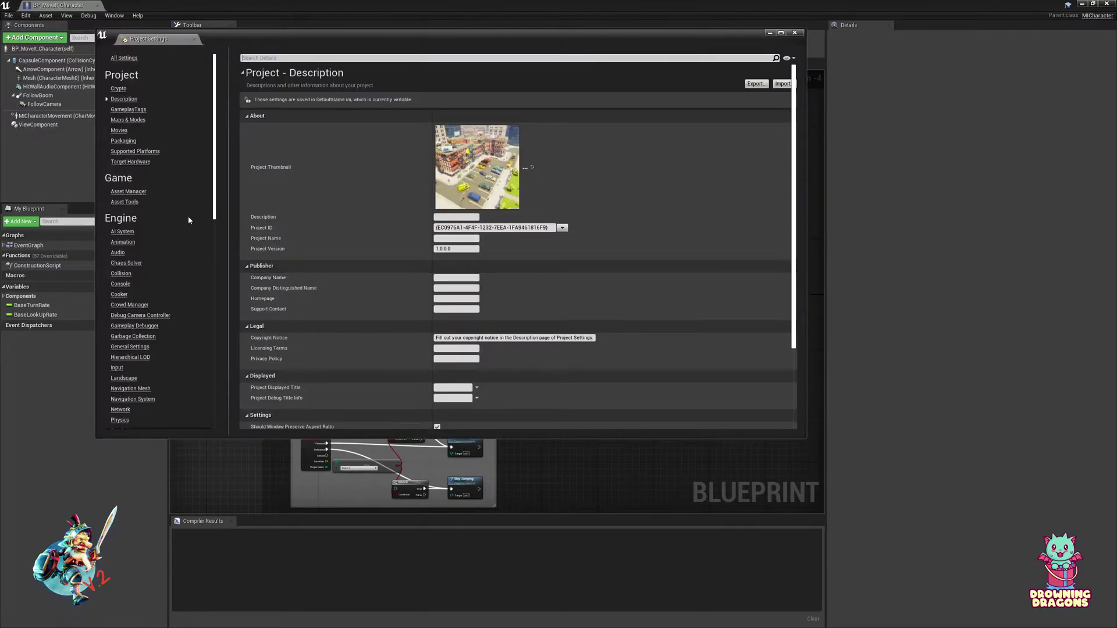
click(117, 368)
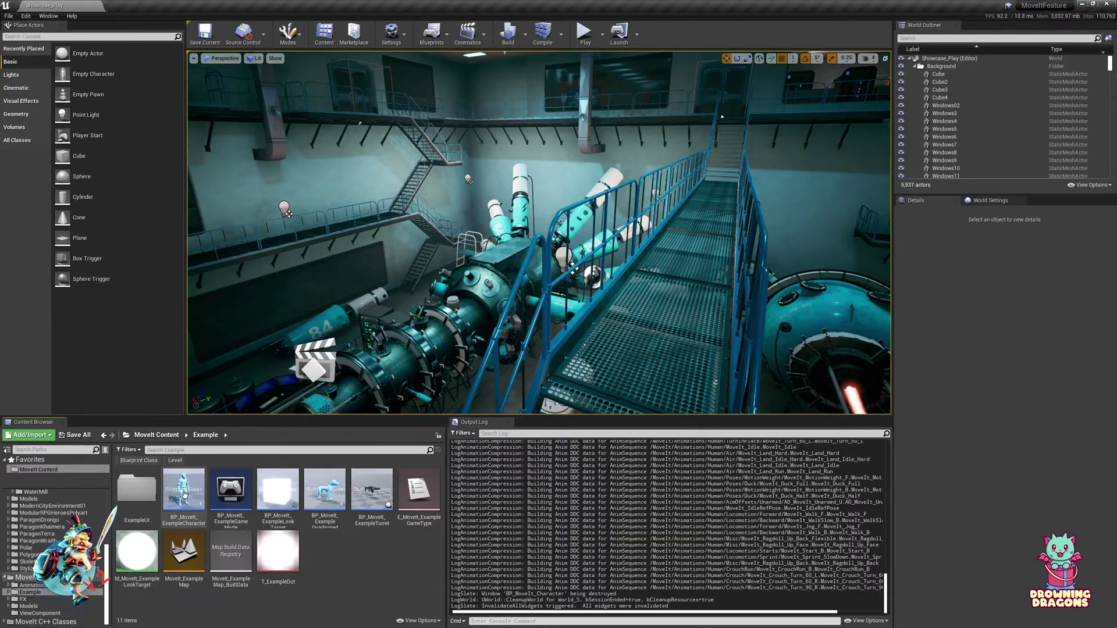
- Open the BP_MoveIt_ExampleCharacter blueprint and examine the demonstration code in its event graph
double_click(184, 494)
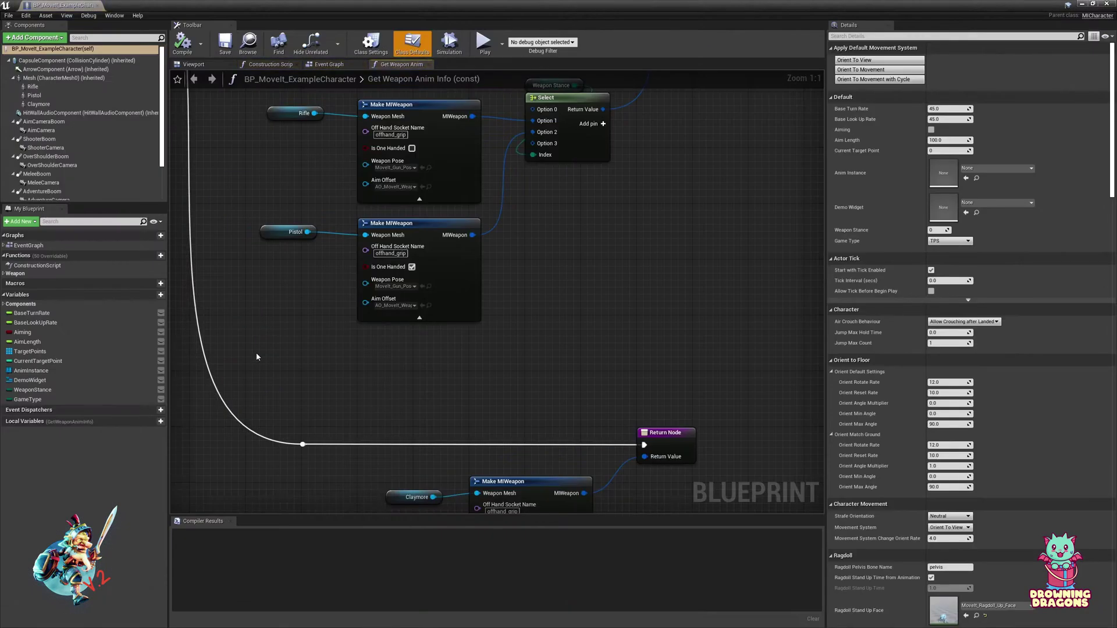
scroll(256, 357, down, 5)
click(317, 64)
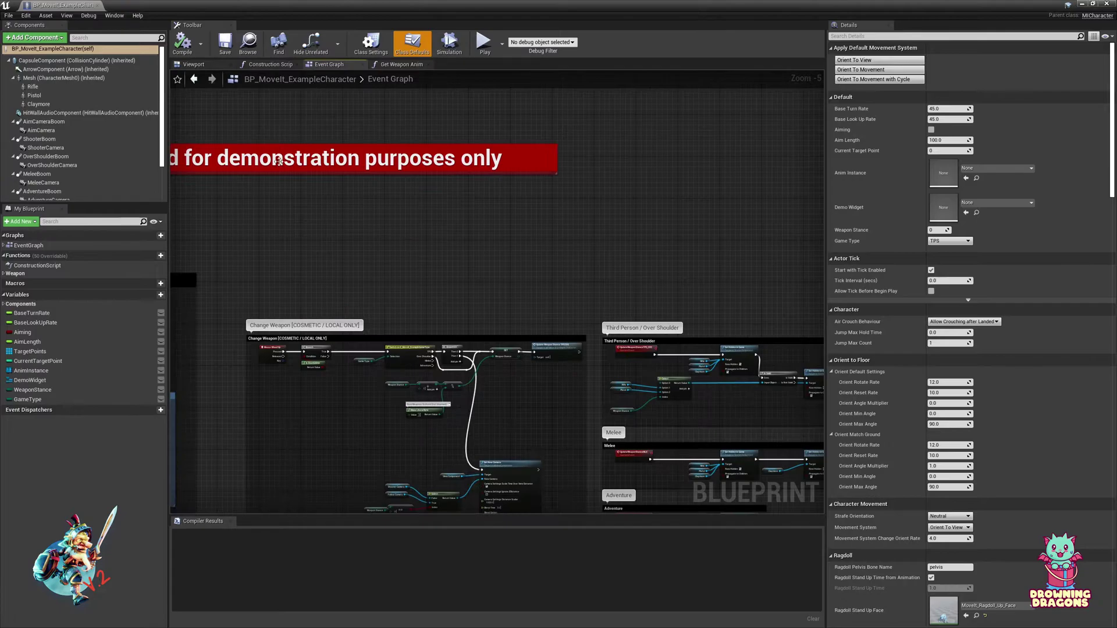
scroll(442, 203, down, 5)
scroll(404, 147, up, 3)
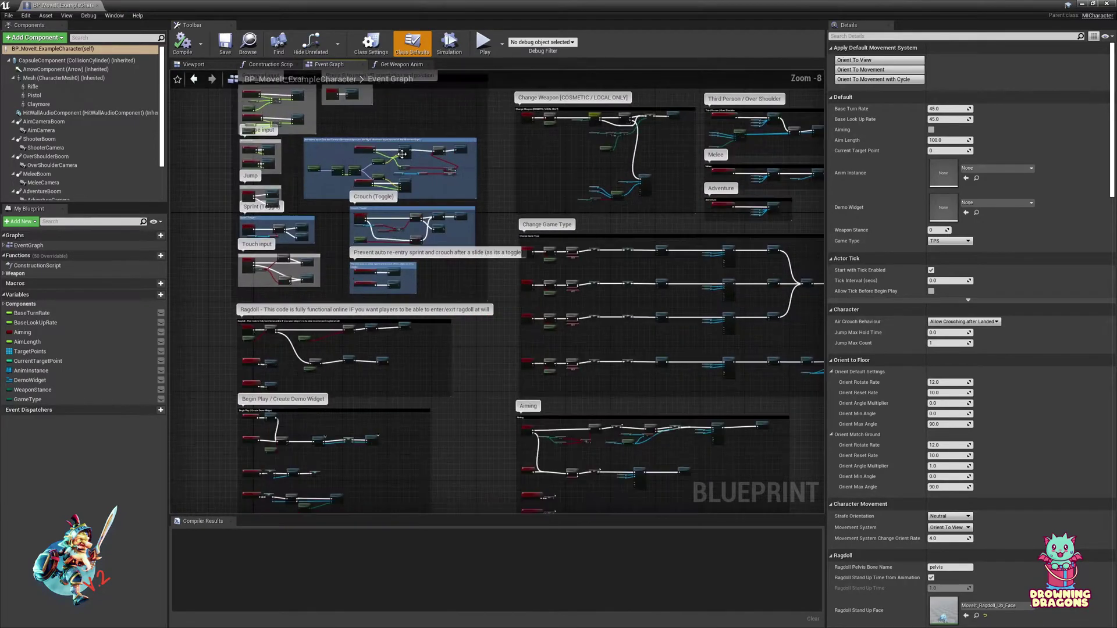
right_drag(365, 129, 400, 228)
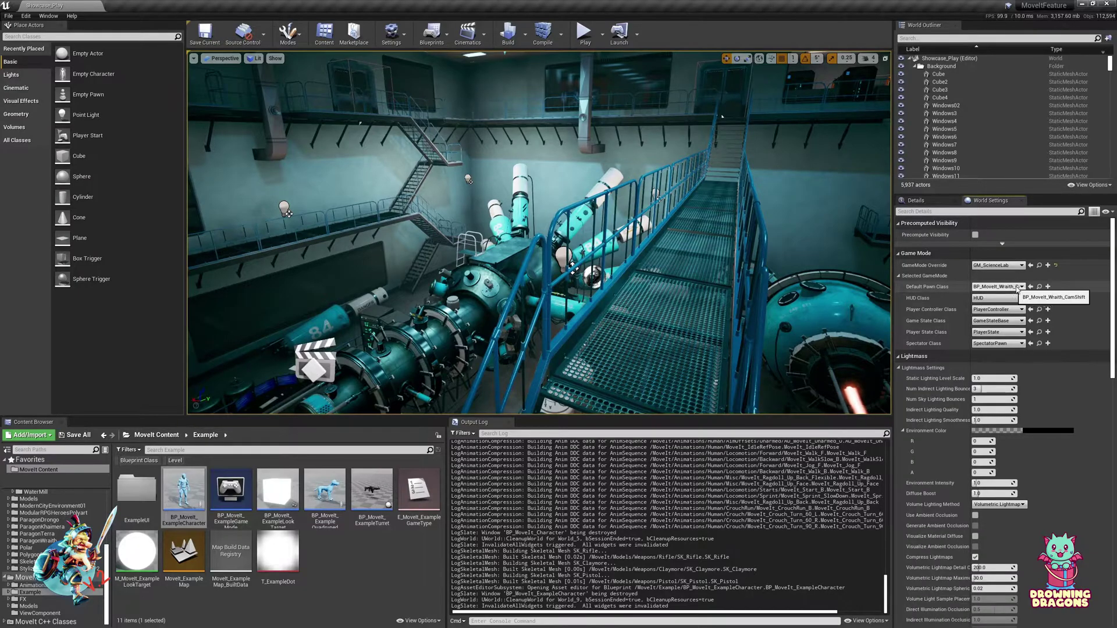
- Set the Default Pawn Class to BP_MoveIt_ExampleCharacter and play-test walking and the over-shoulder shooter mode in the level
click(1030, 286)
click(584, 33)
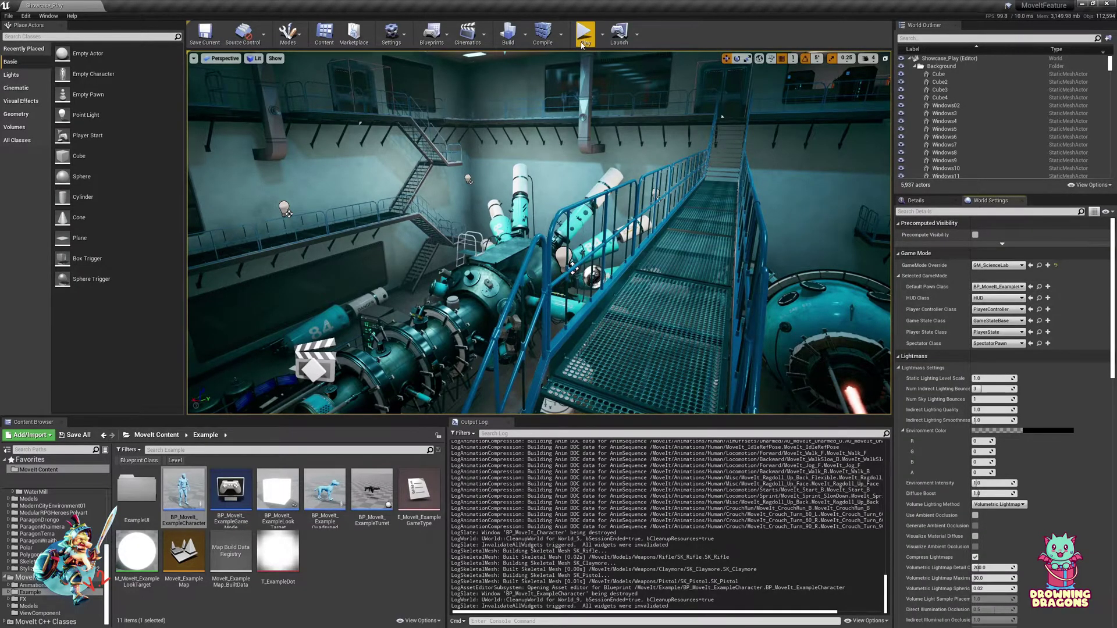
key(w)
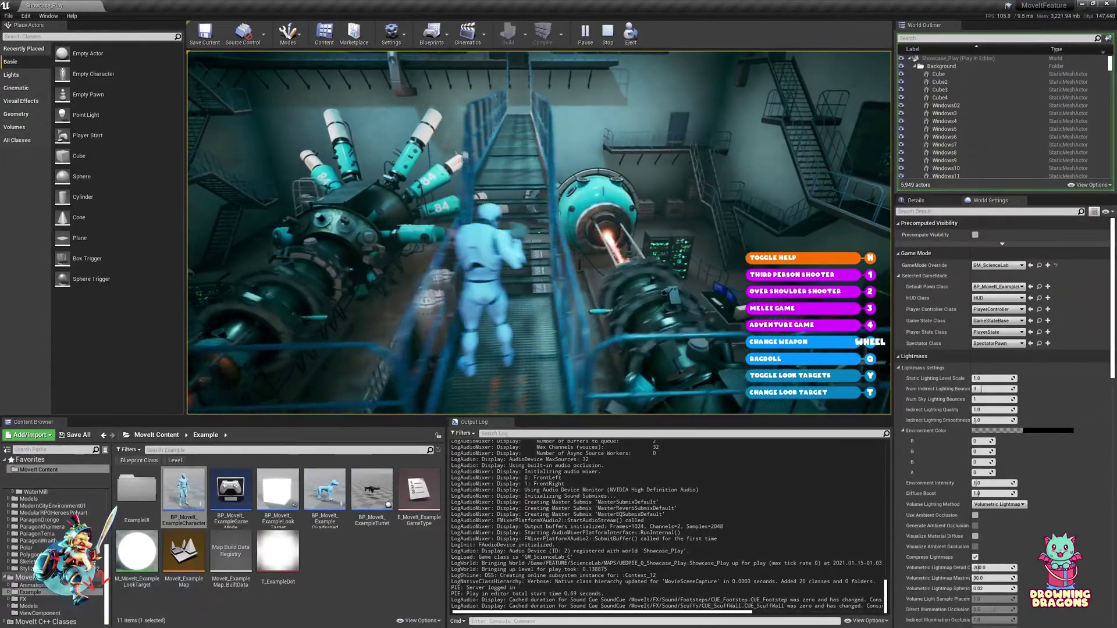
key(w)
key(w)
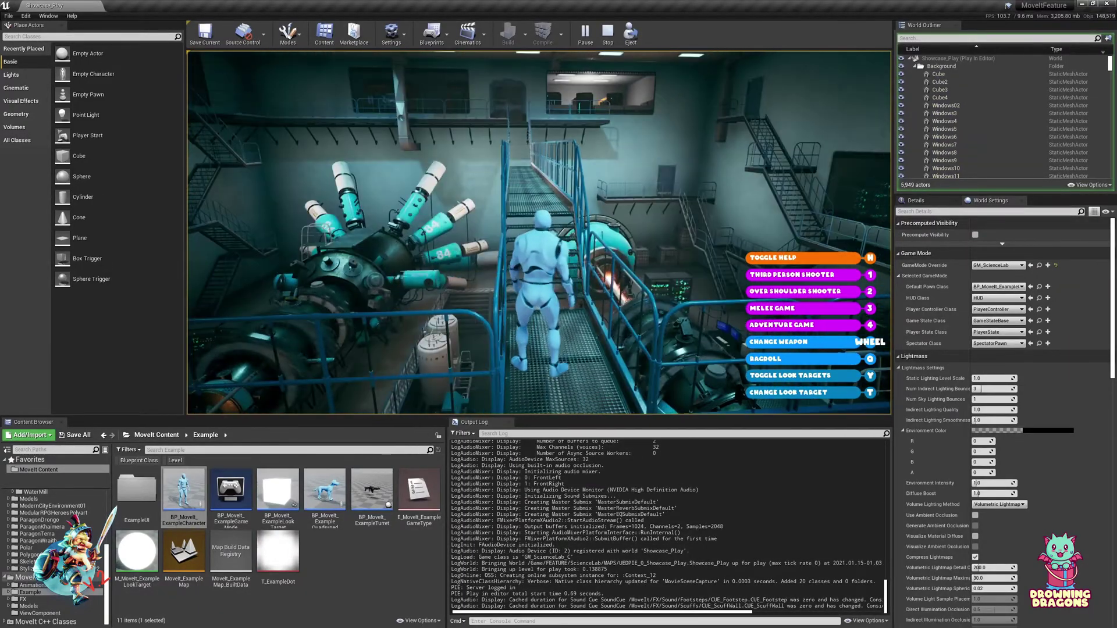
key(2)
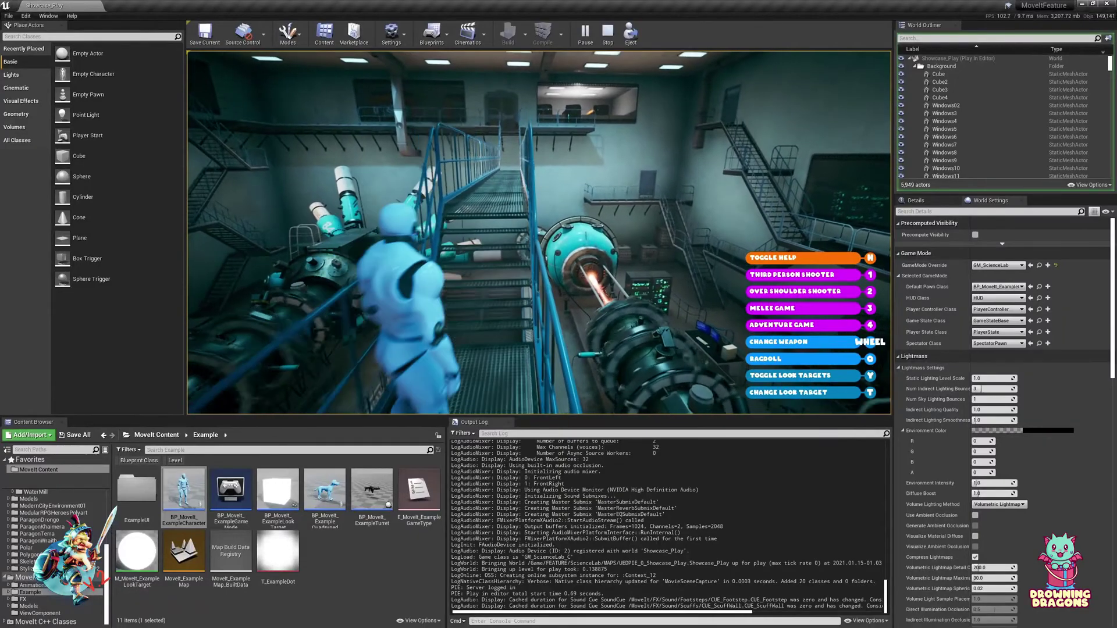
key(Escape)
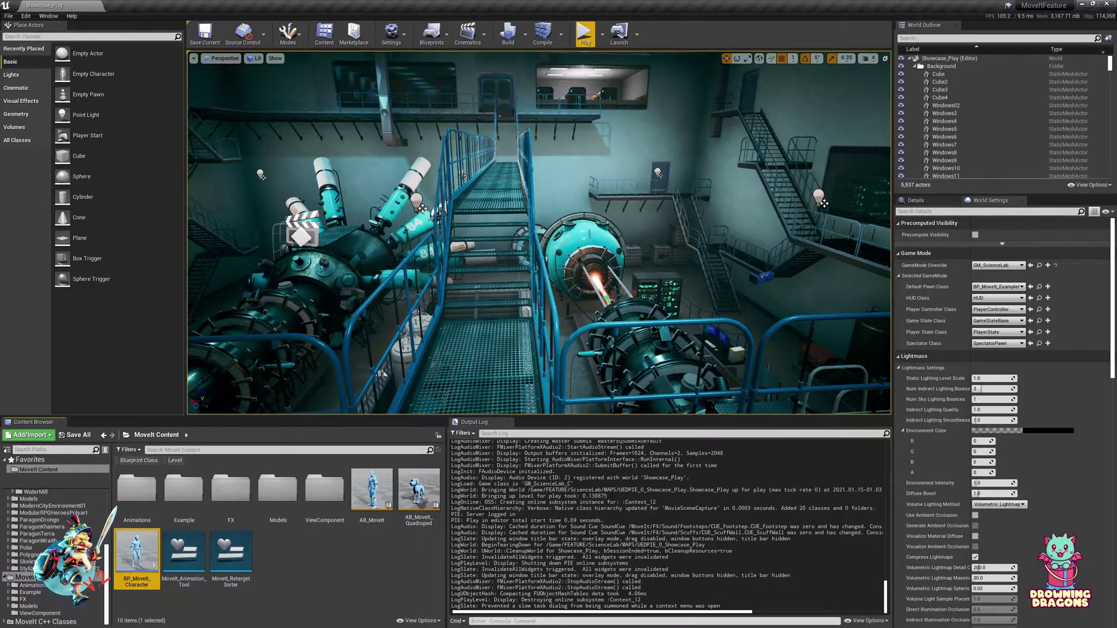
- Set the Default Pawn Class to BP_MoveIt_Character and play-test the character running through the level
click(1030, 286)
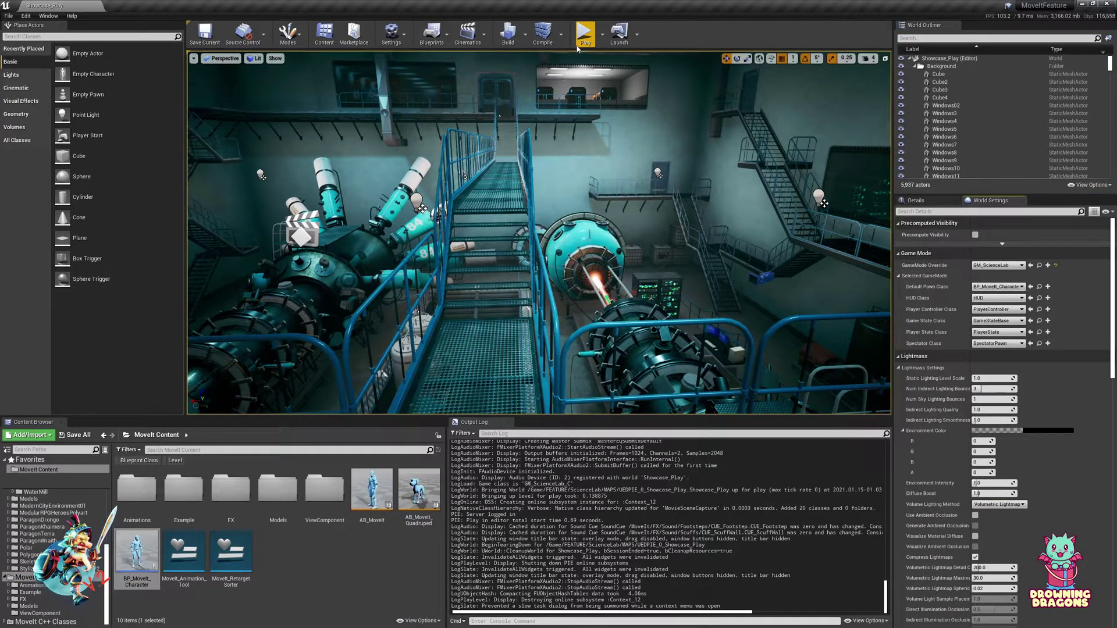
click(585, 35)
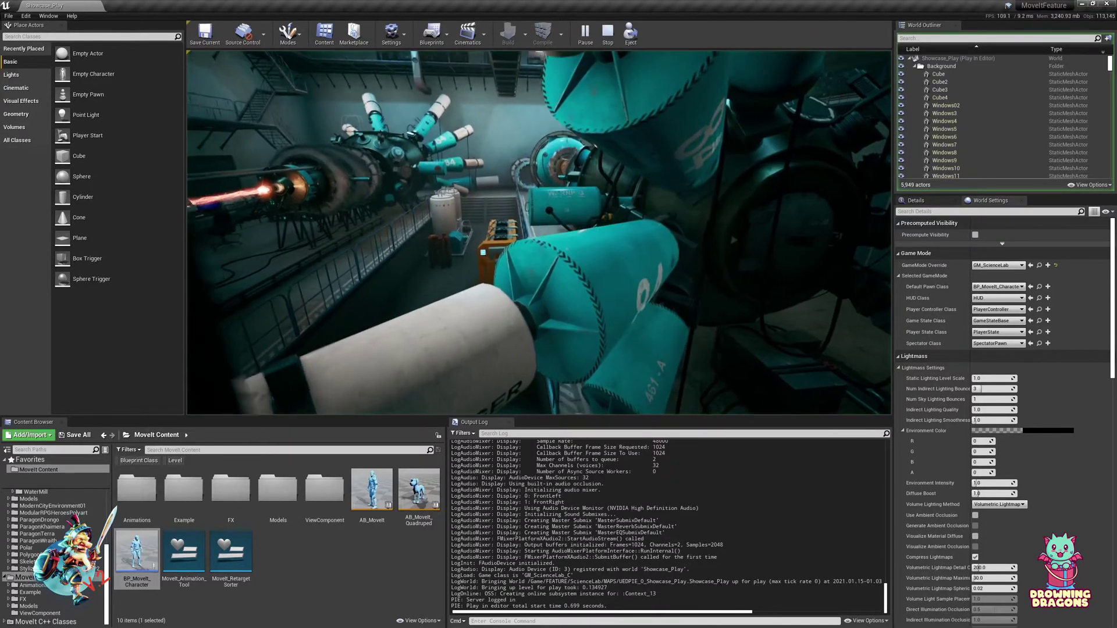
key(w)
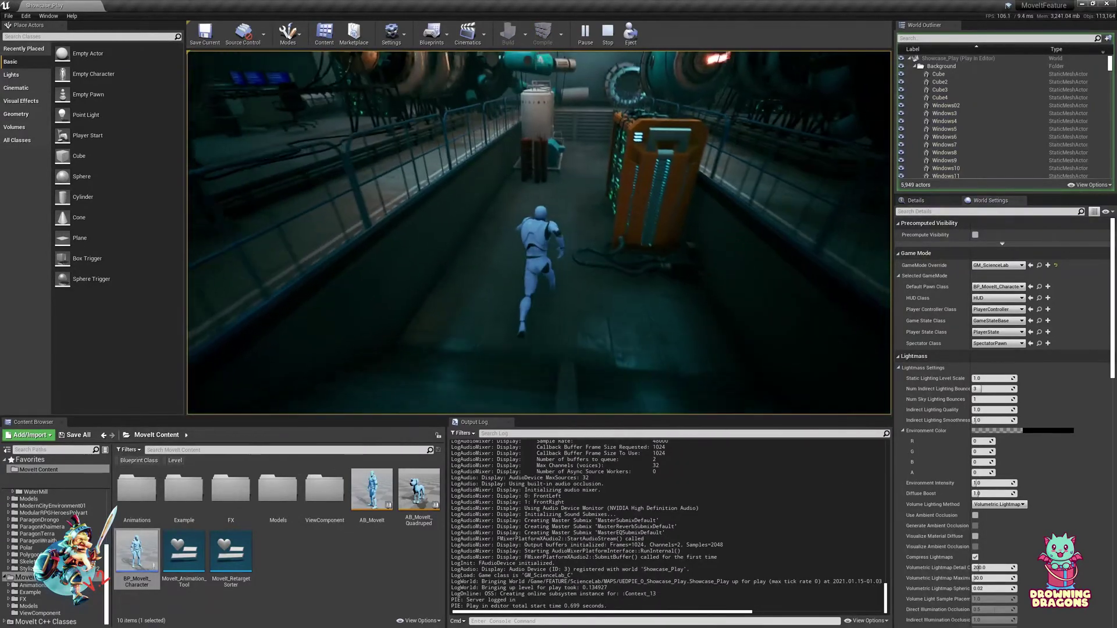
key(w)
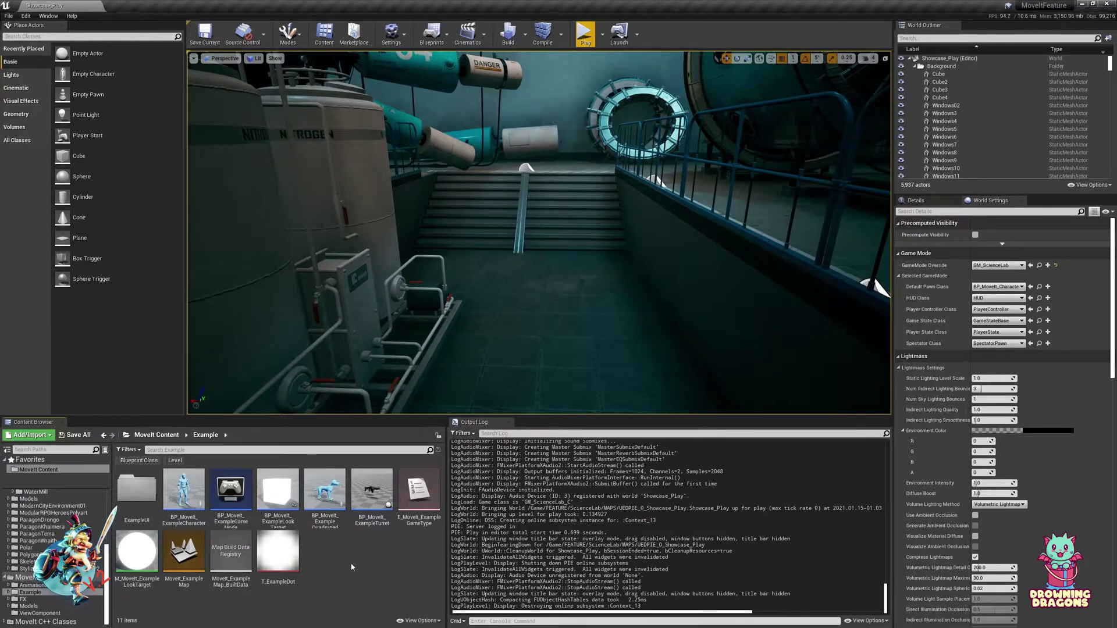
key(w)
mouse_move(426, 280)
right_down()
mouse_move(424, 239)
mouse_move(291, 244)
mouse_move(419, 251)
mouse_move(483, 233)
mouse_move(425, 280)
right_up()
key(s)
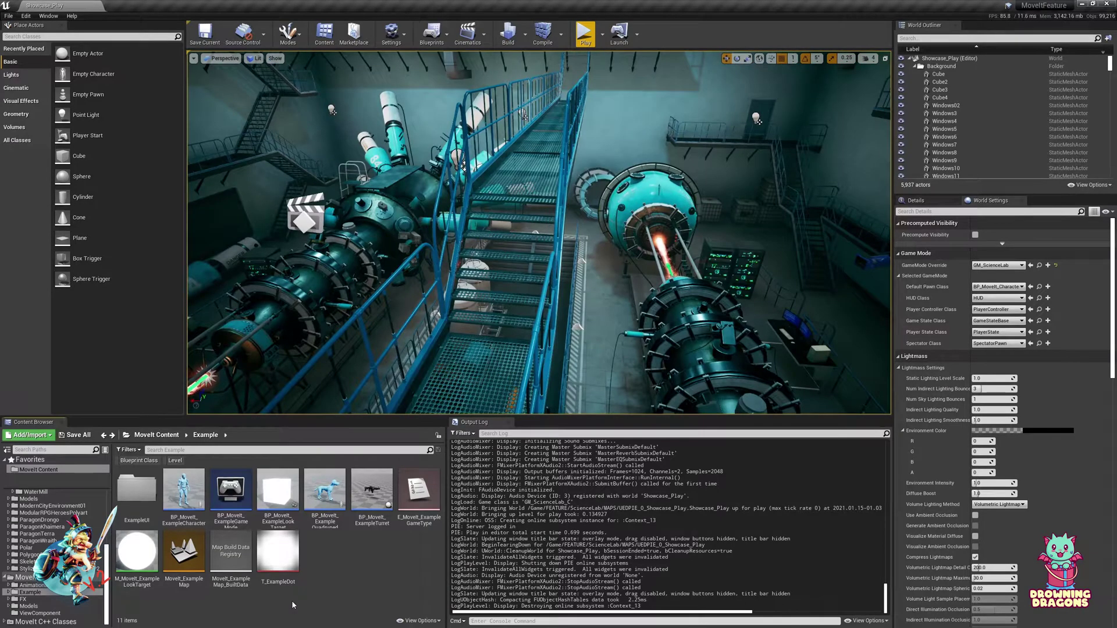
- Search the parent classes for "michara" for a new Blueprint Class in the Content folder, leaving without creating it
key(alt+Right)
key(BackSpace)
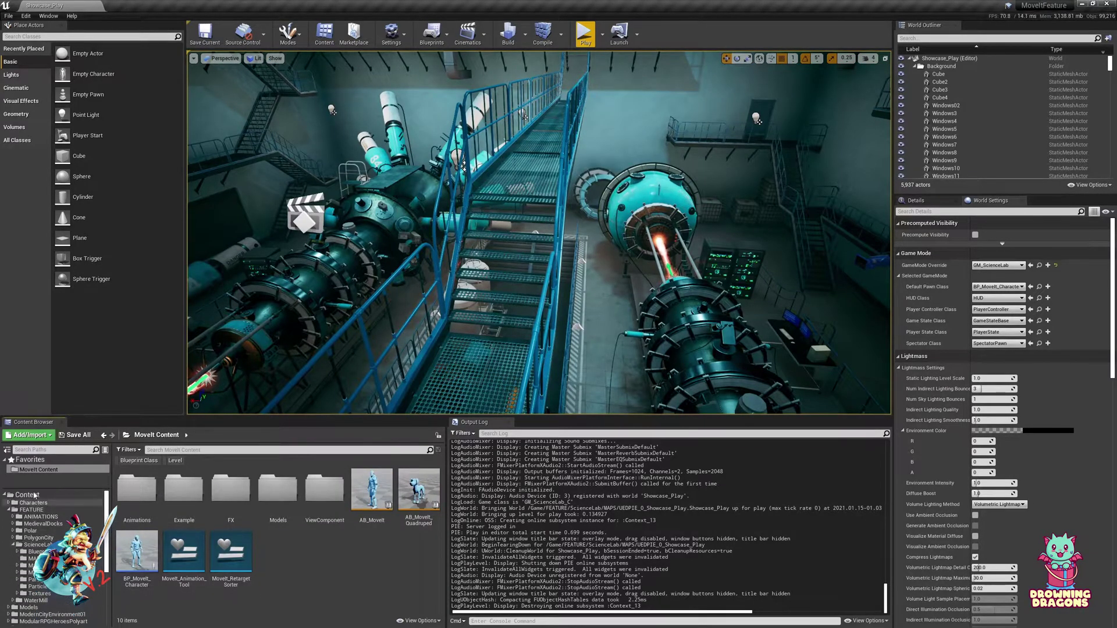
right_click(423, 564)
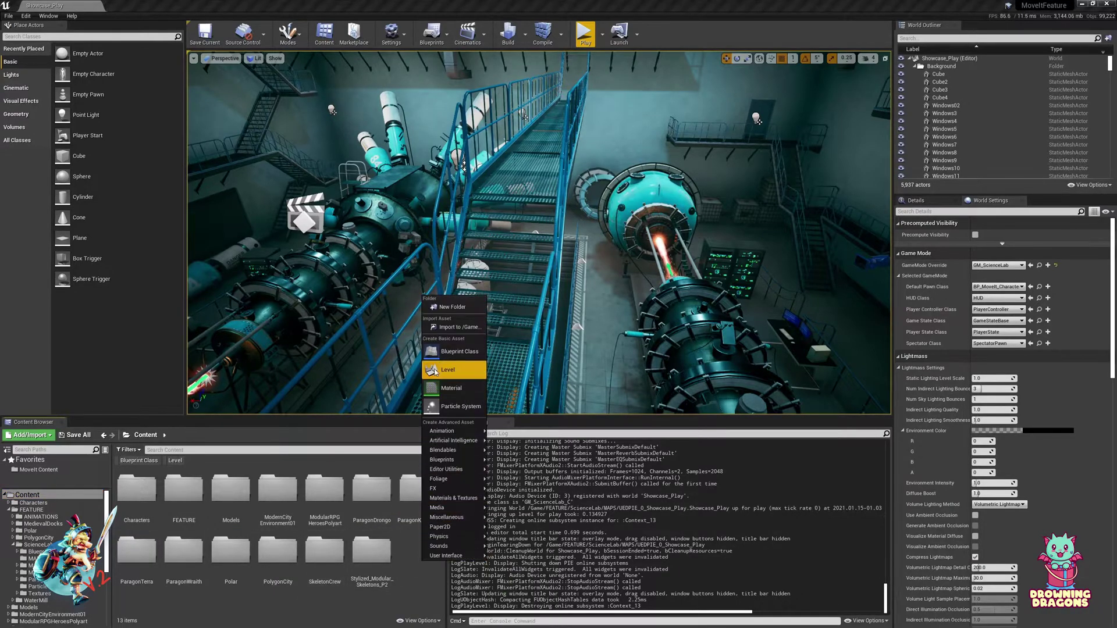
click(457, 370)
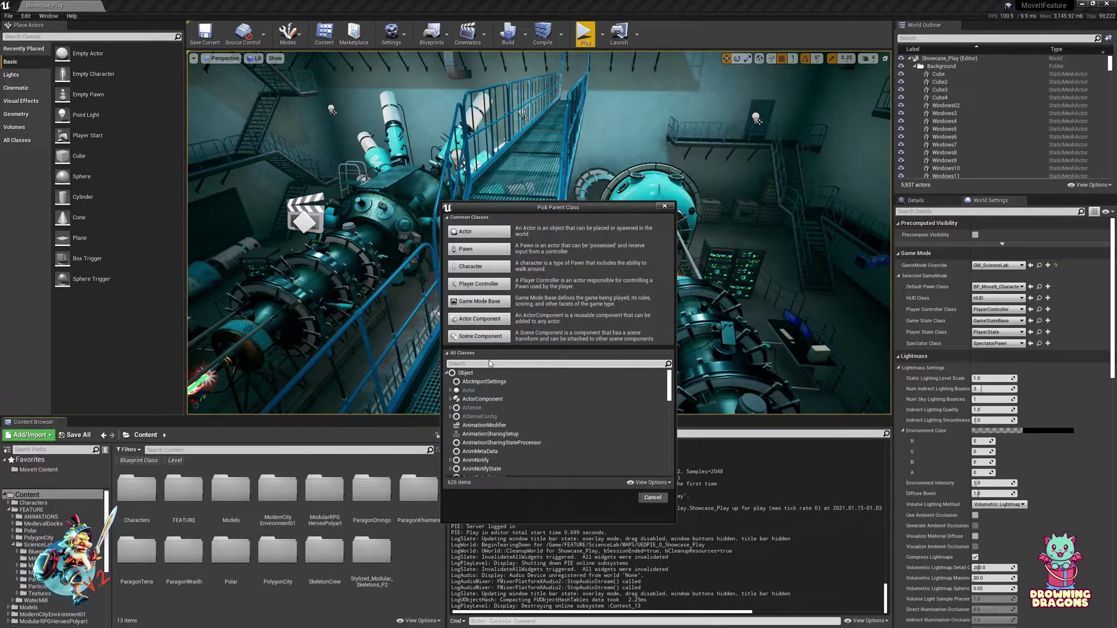
text(michara)
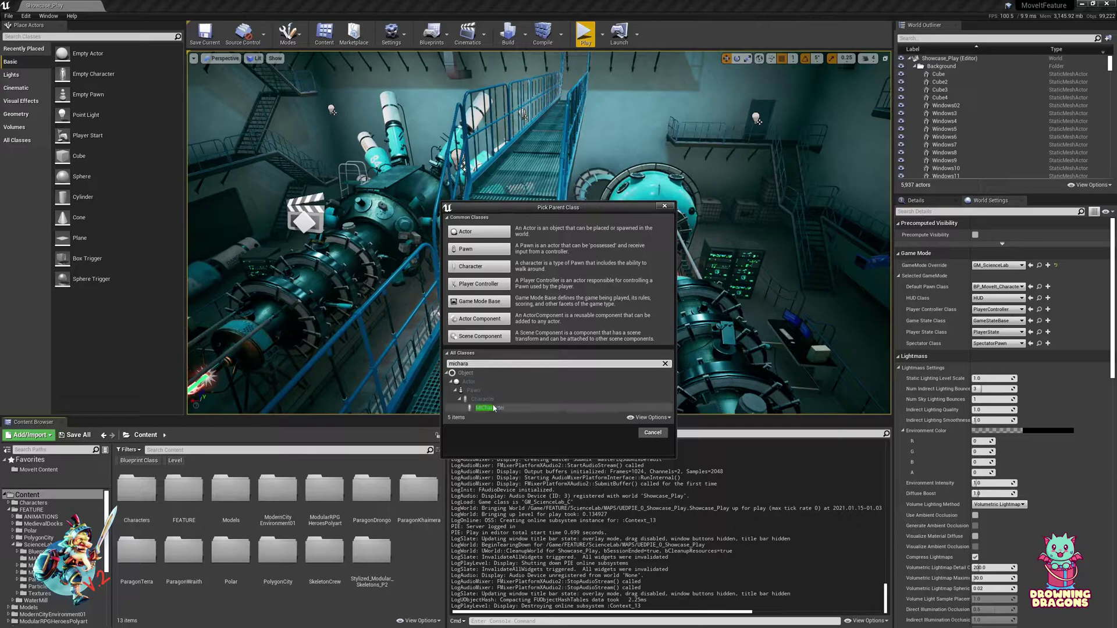
click(651, 434)
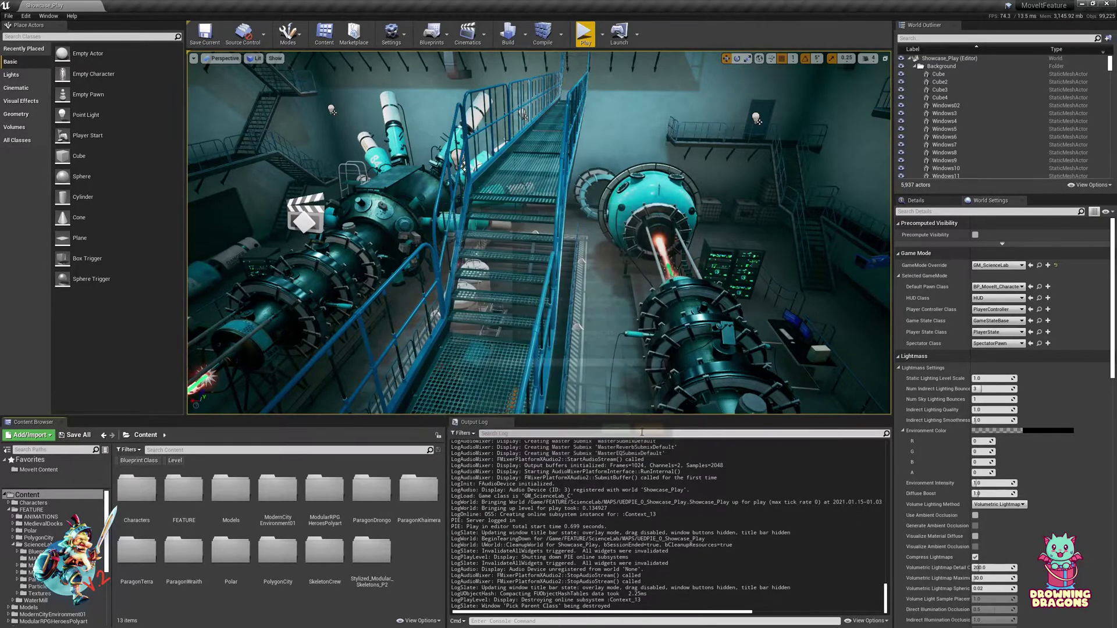
- Open BP_MoveIt_ExampleCharacter from the Example folder, inspect its Claymore component, and close the blueprint
key(alt+Left)
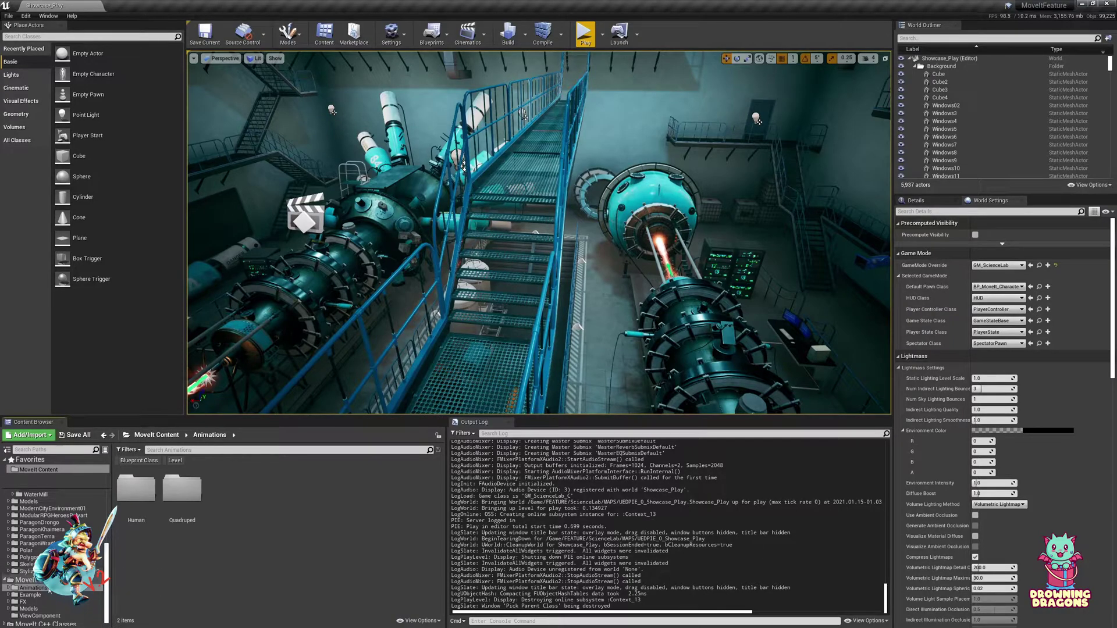
click(30, 595)
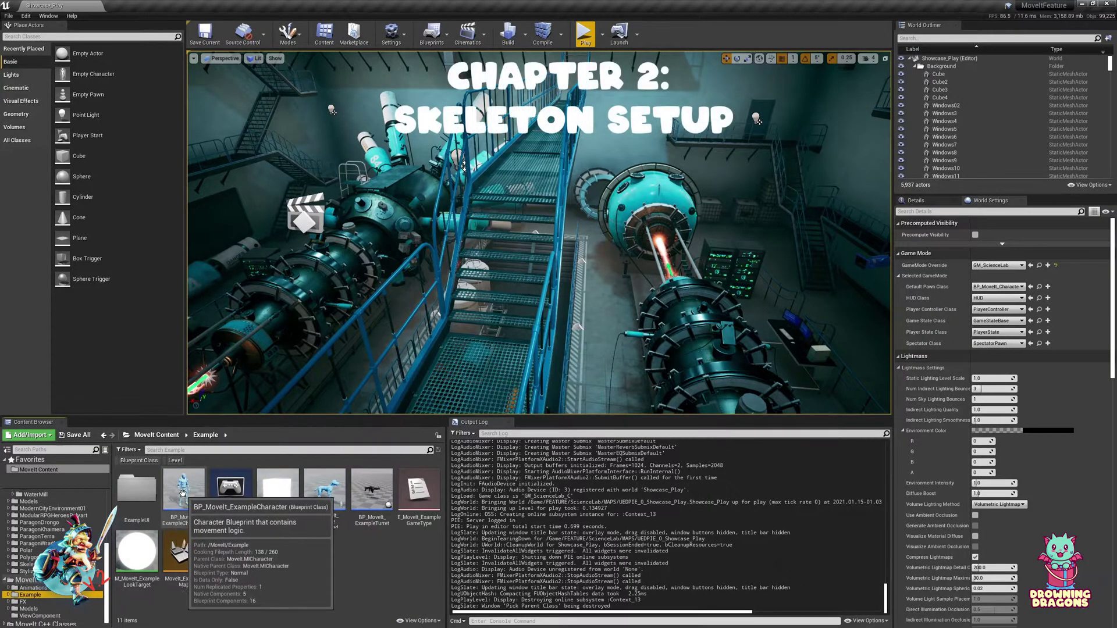
double_click(185, 492)
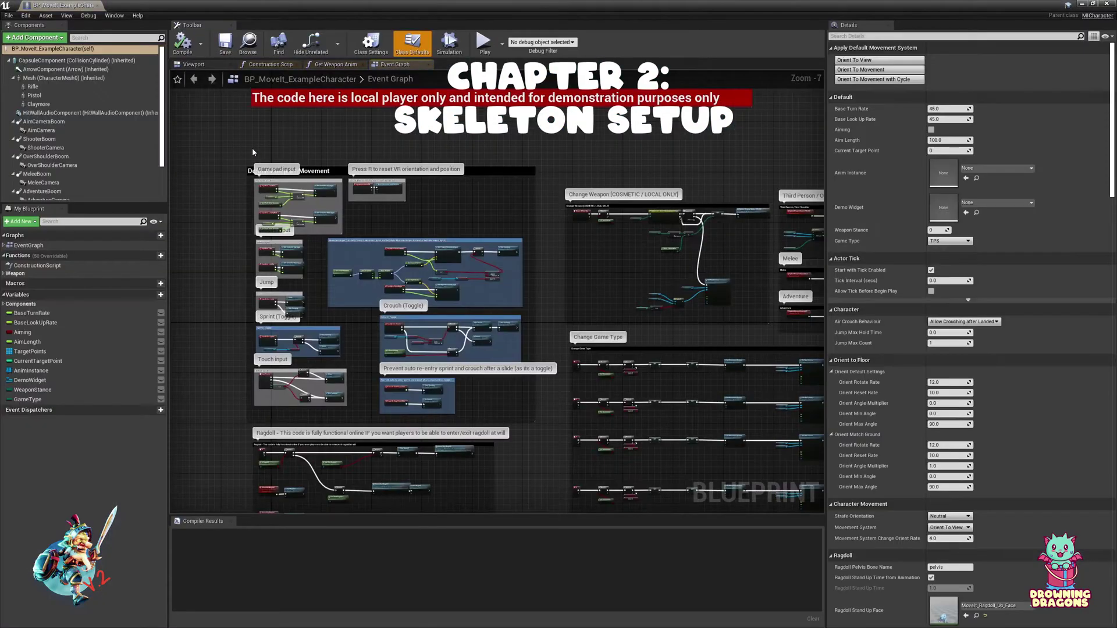
click(41, 103)
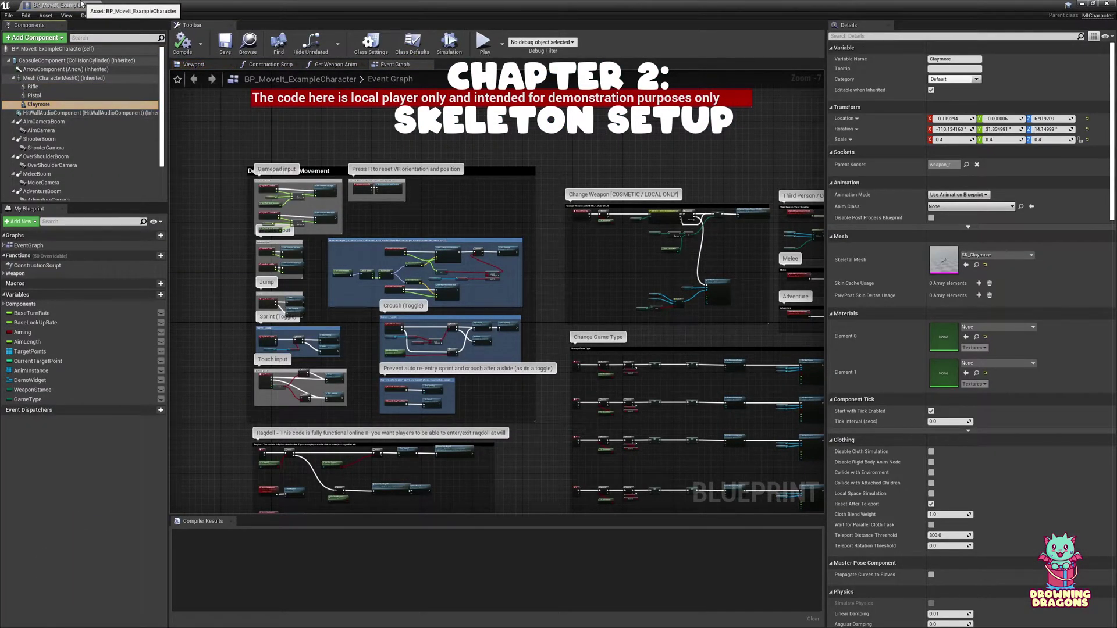
middle_click(74, 5)
- Copy BP_MoveIt_Character from the MoveIt Content folder into the project's root Content folder and open that folder
click(42, 579)
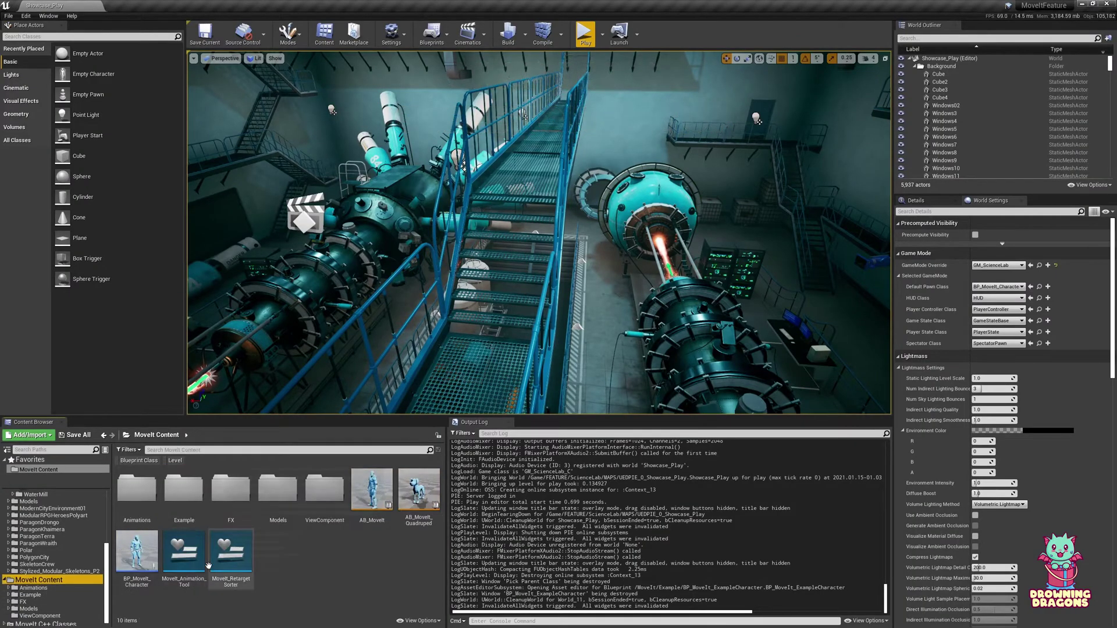
scroll(56, 544, up, 5)
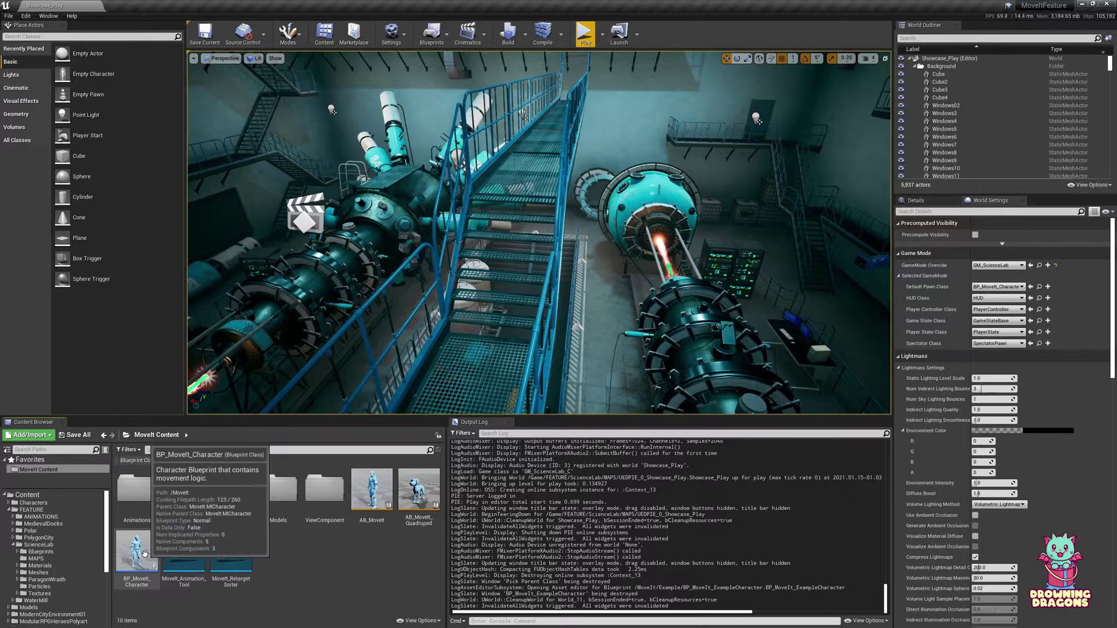
drag(144, 553, 33, 495)
click(36, 508)
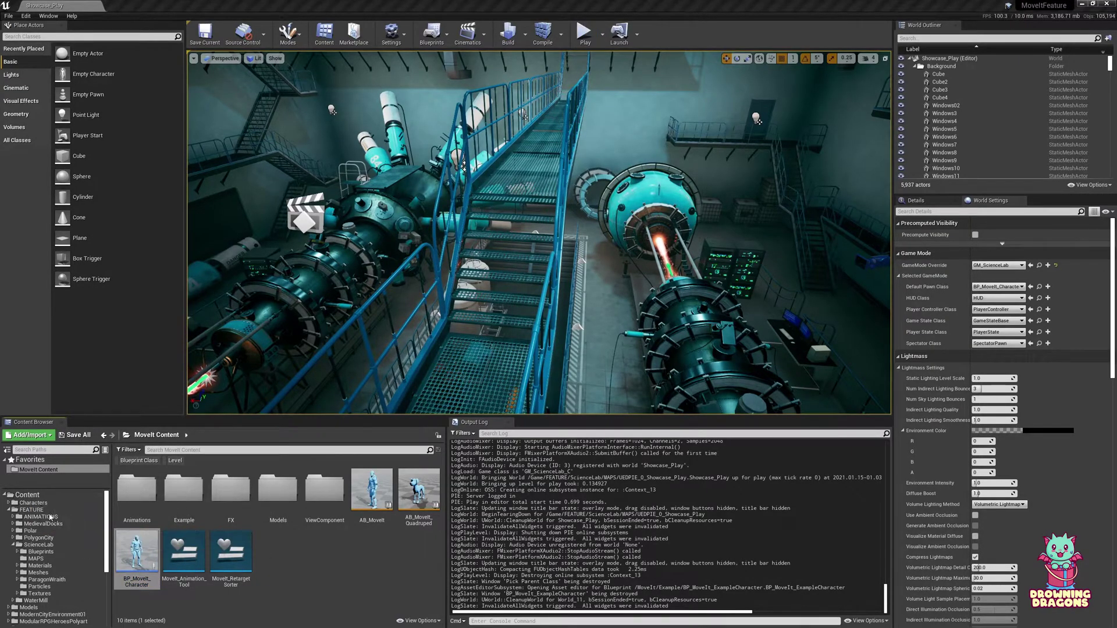
click(28, 494)
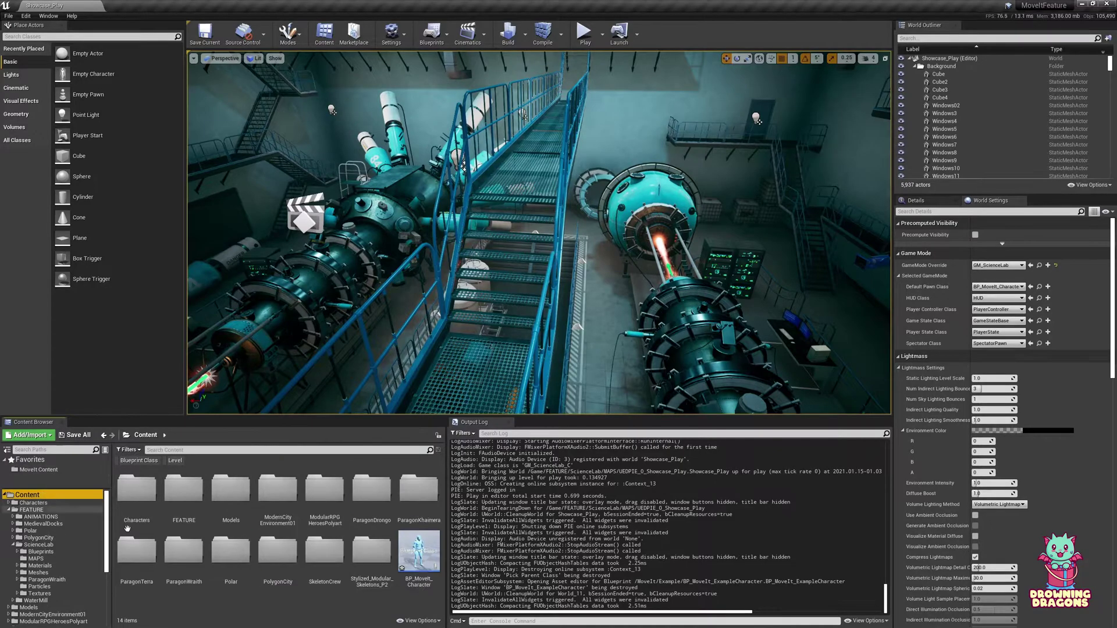
- Rename the copied character blueprint BP_MoveIt_Wraith and assign it as the Default Pawn Class
click(419, 555)
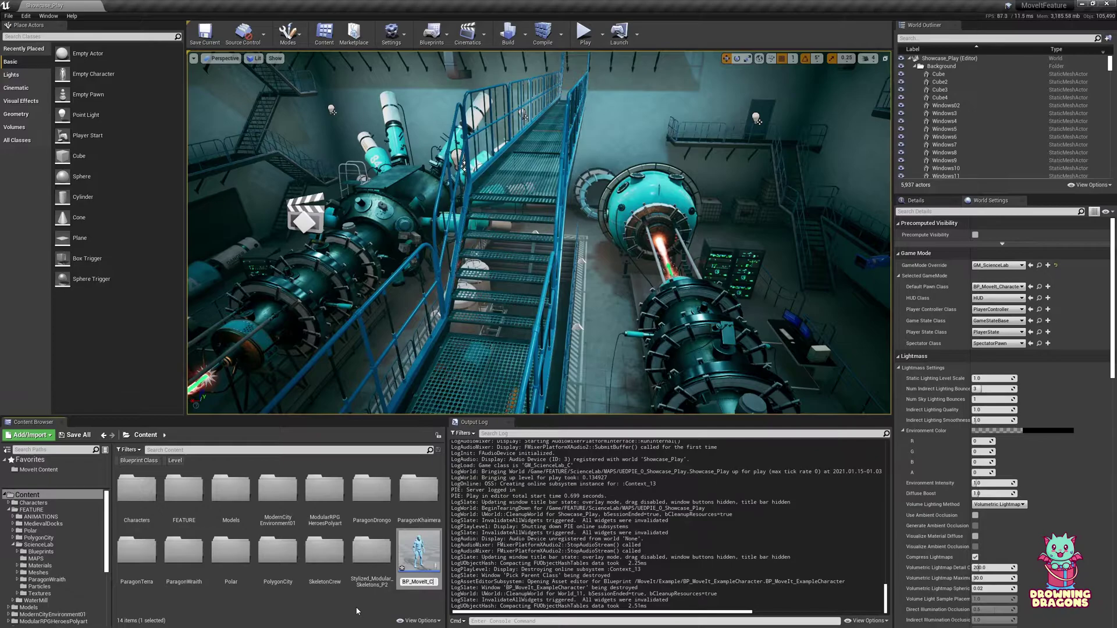
text(raith)
key(Return)
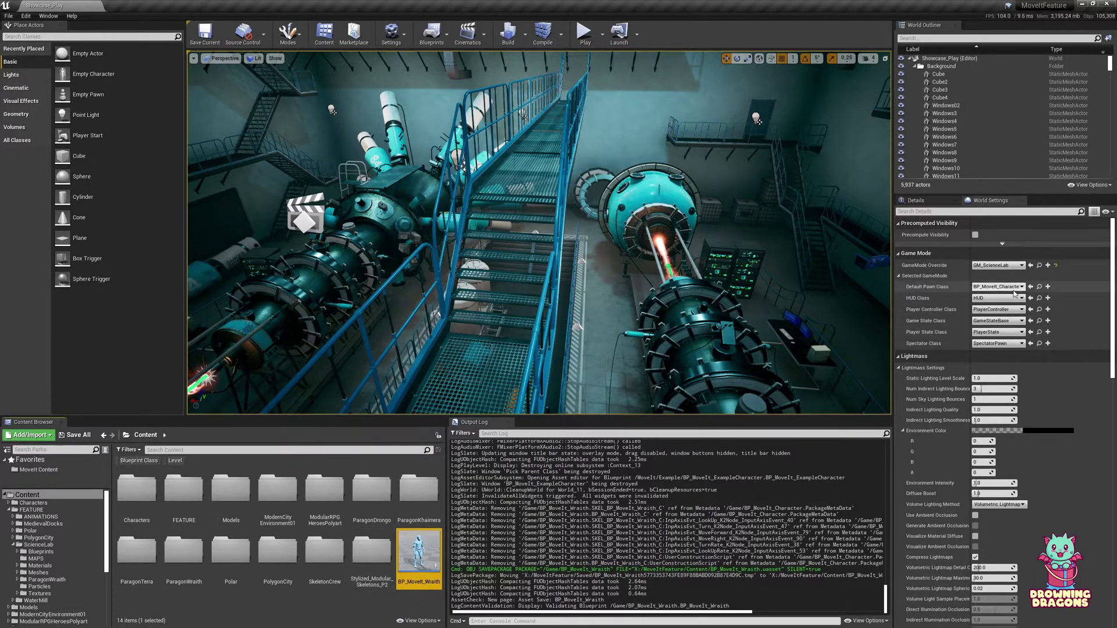
click(1030, 287)
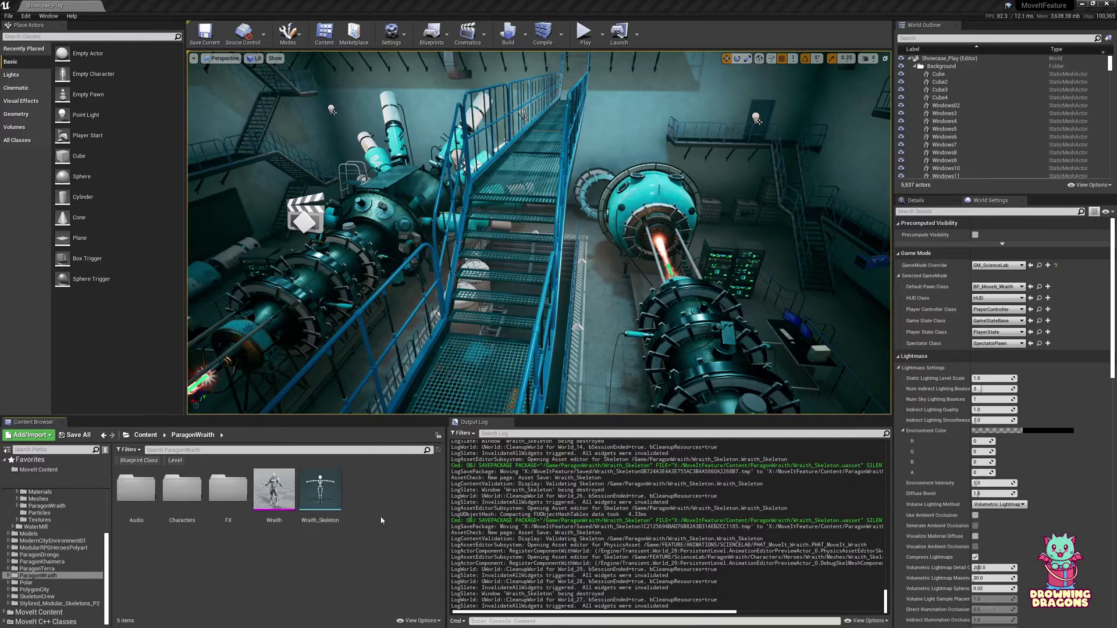
- Open Wraith_Skeleton from the ParagonWraith folder and add a virtual bone from upperarm_l to lowerarm_l
click(329, 495)
double_click(330, 495)
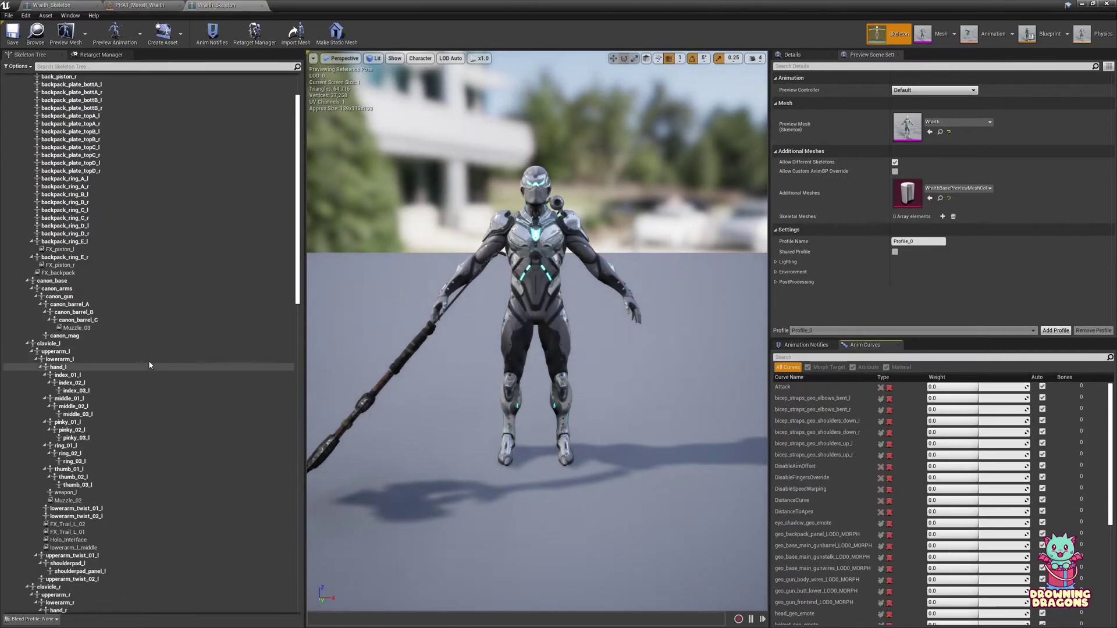
scroll(148, 361, down, 3)
right_click(63, 352)
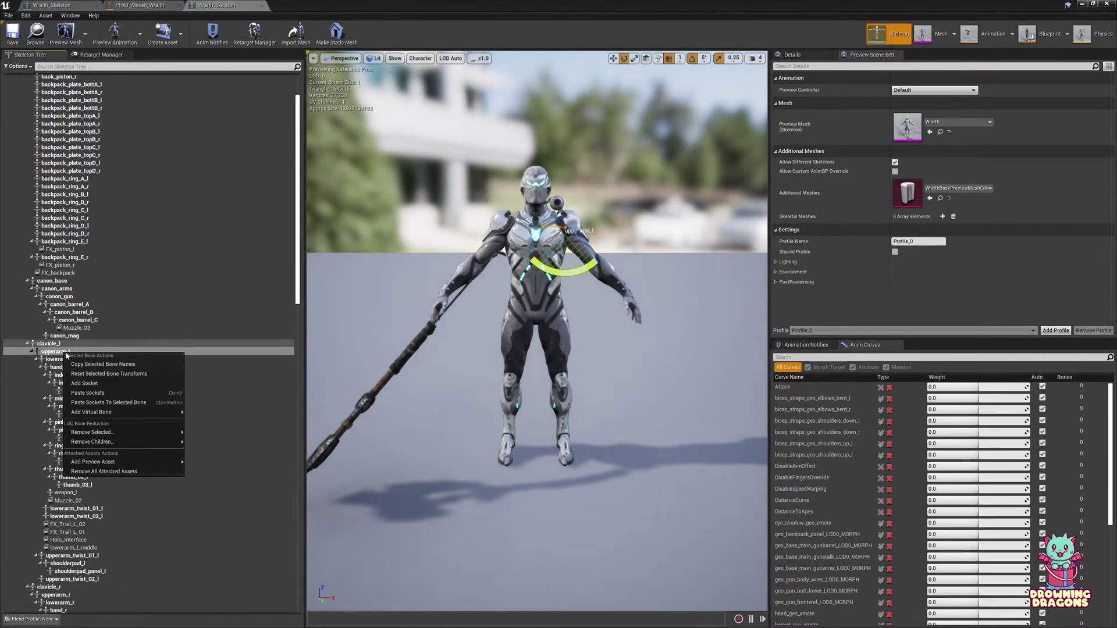
mouse_move(157, 412)
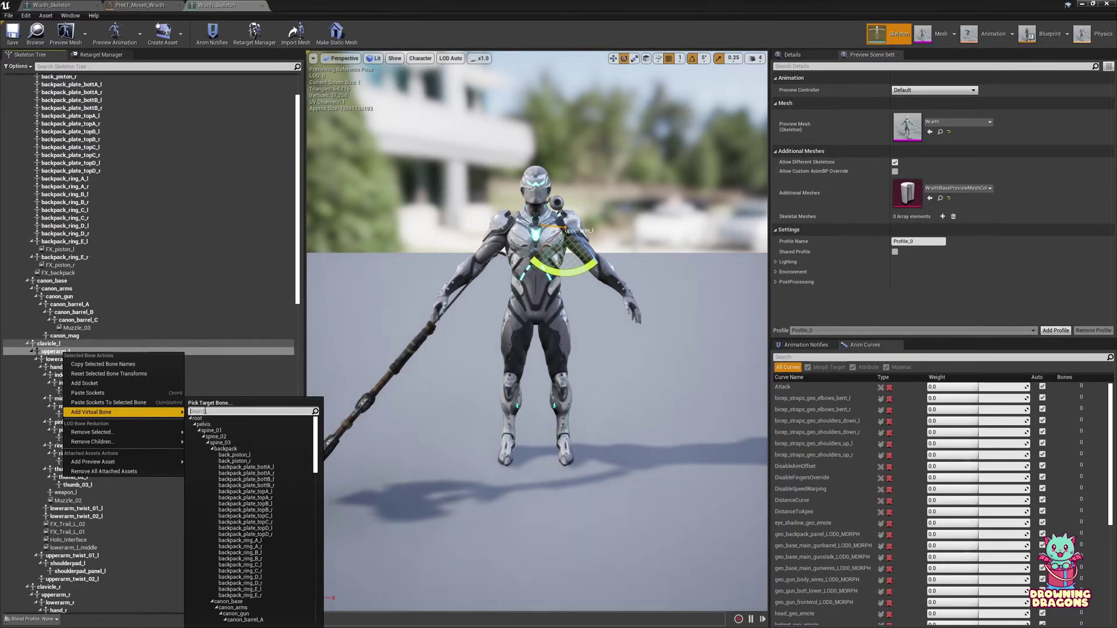
text(lower)
click(204, 418)
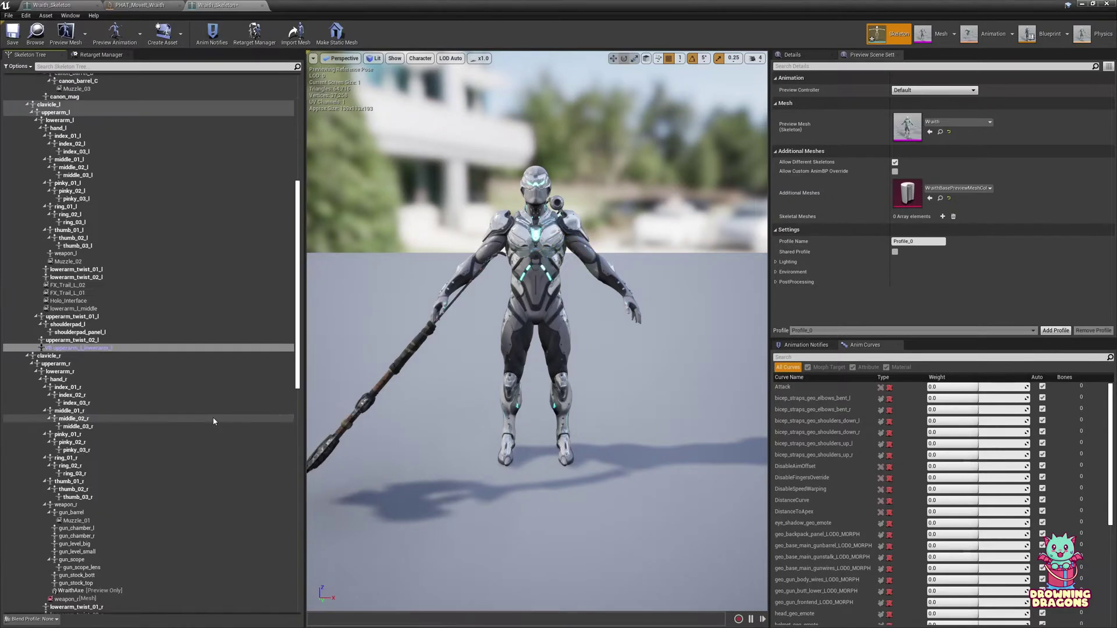
- Add a virtual bone from upperarm_r to lowerarm_r in the skeleton tree
right_click(60, 366)
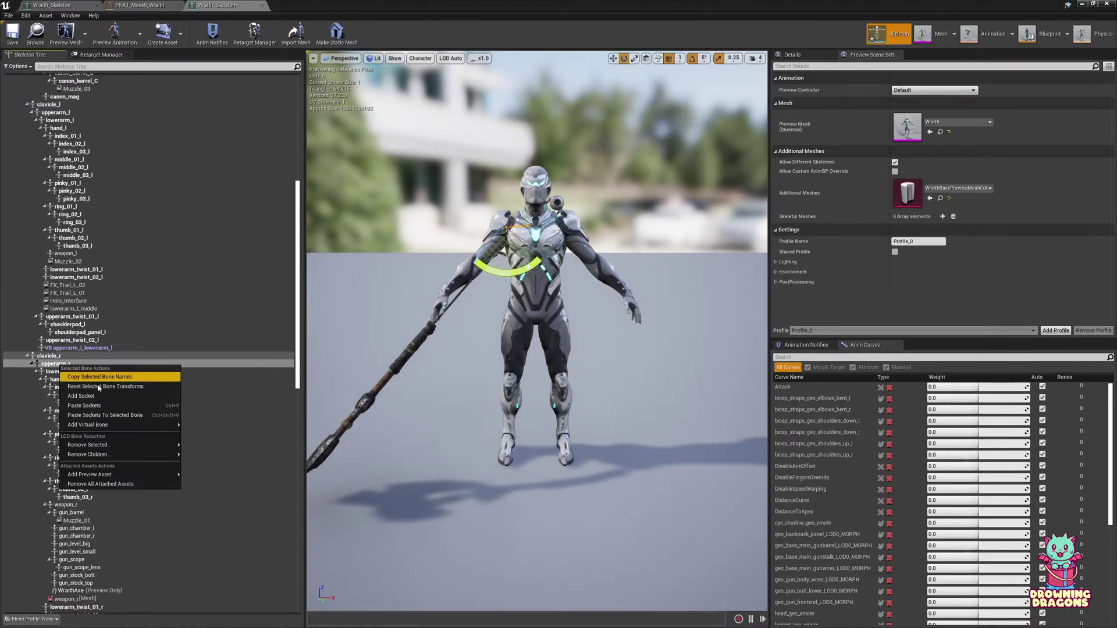
mouse_move(146, 425)
text(low)
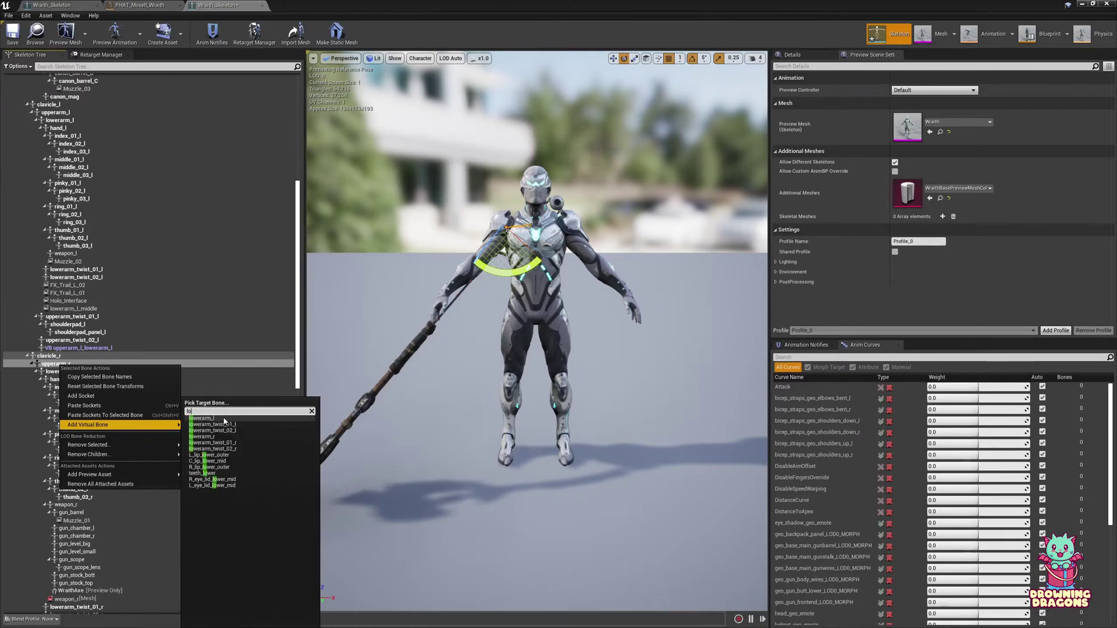
click(212, 441)
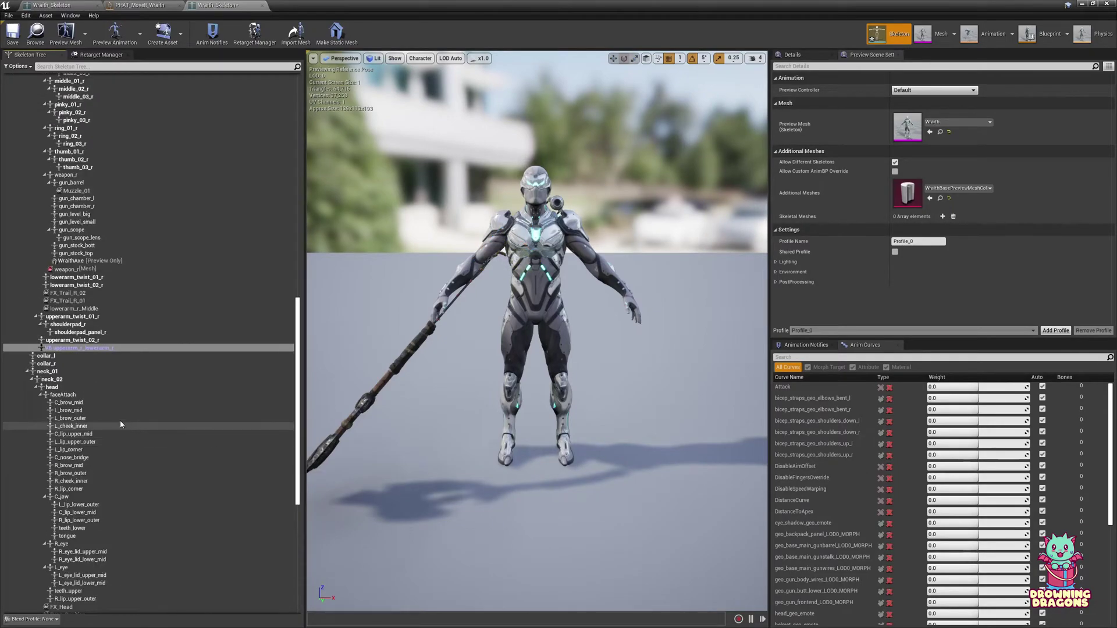
- Add a virtual bone from thigh_l to calf_l in the skeleton tree
scroll(93, 399, down, 6)
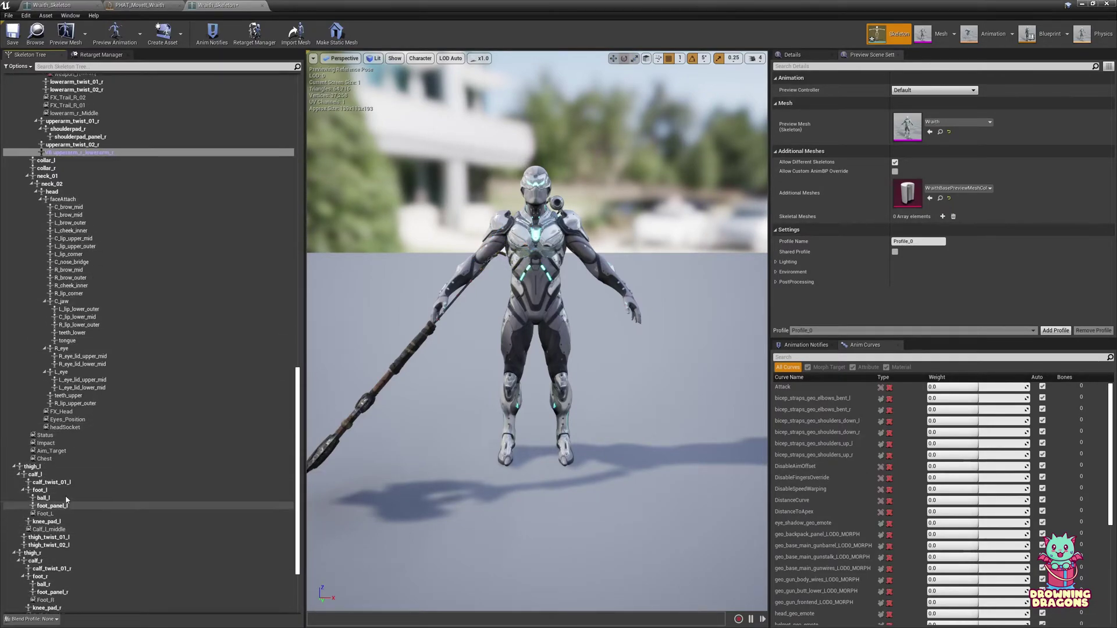
right_click(35, 466)
mouse_move(117, 524)
text(ca)
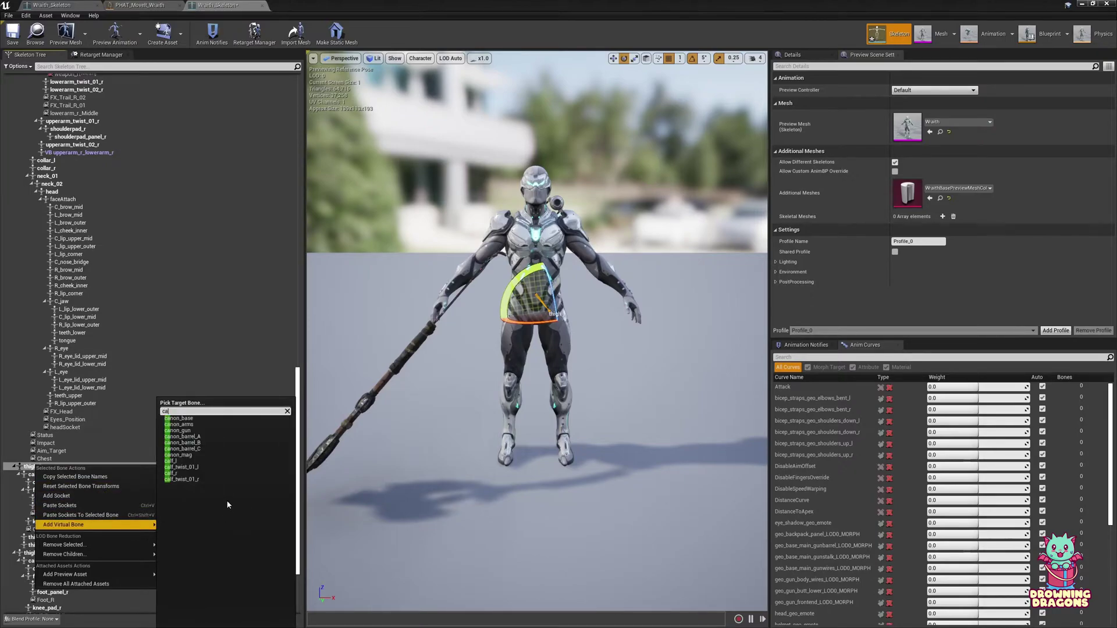
click(182, 461)
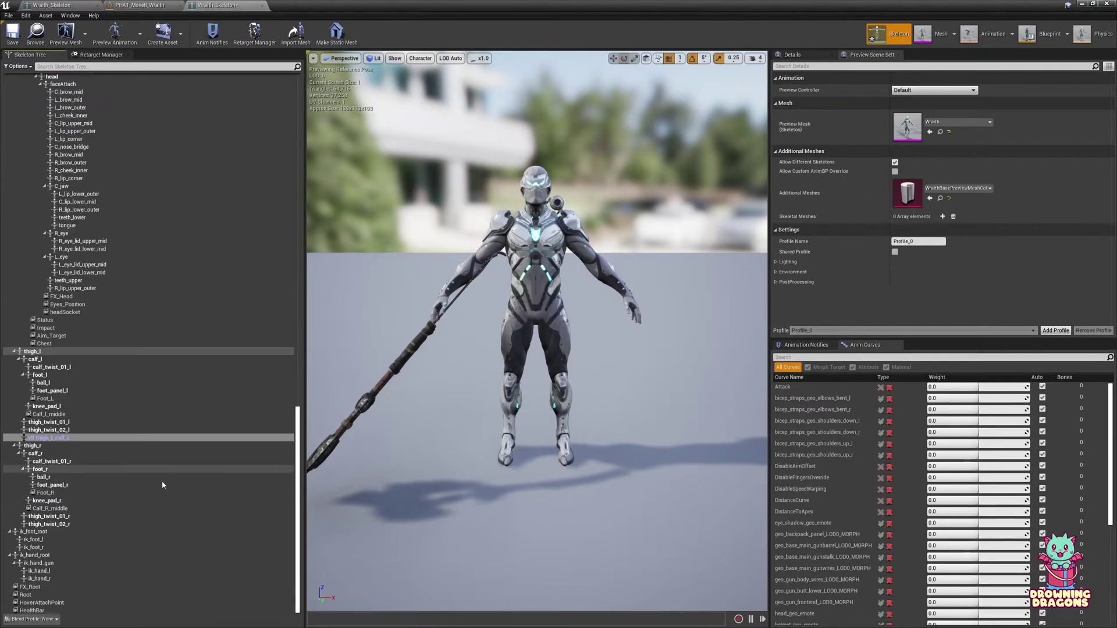
- Add a virtual bone from thigh_r to calf_r, and select the left upper arm's virtual bone to review it
right_click(36, 447)
mouse_move(87, 505)
text(ca)
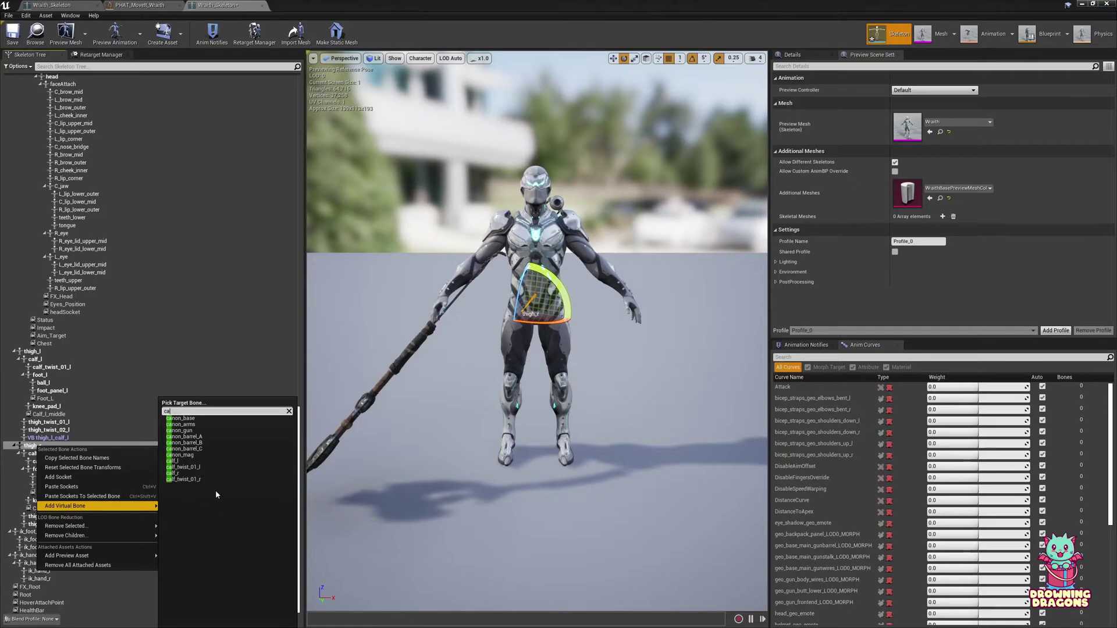
click(180, 472)
scroll(164, 398, up, 6)
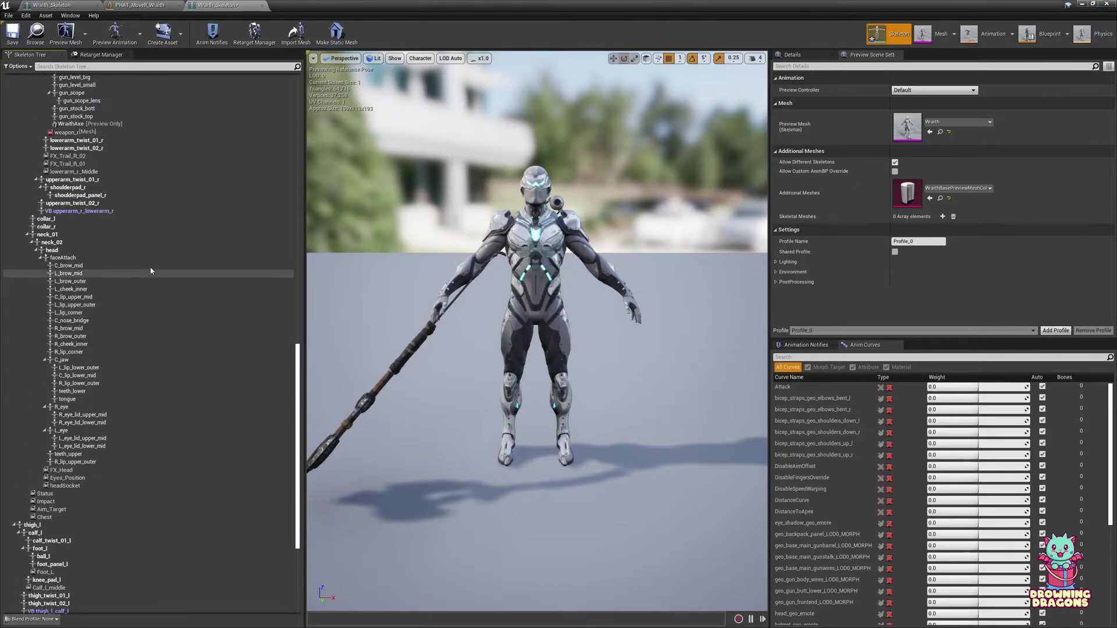
scroll(150, 270, up, 10)
click(90, 188)
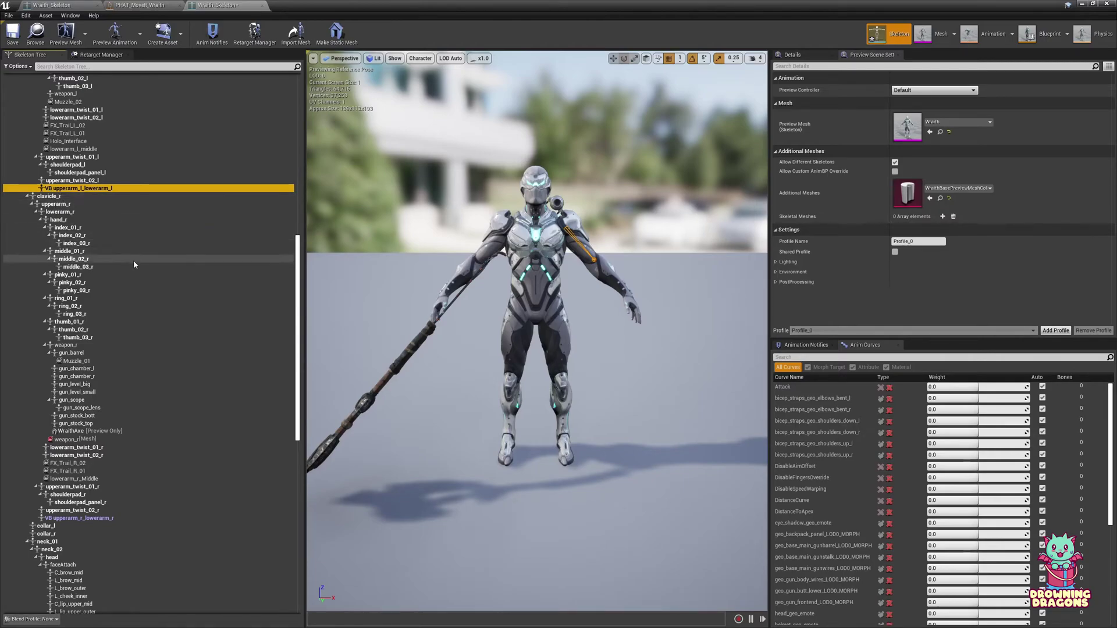
- Add a socket to the head bone and name it eye_level
scroll(138, 432, down, 6)
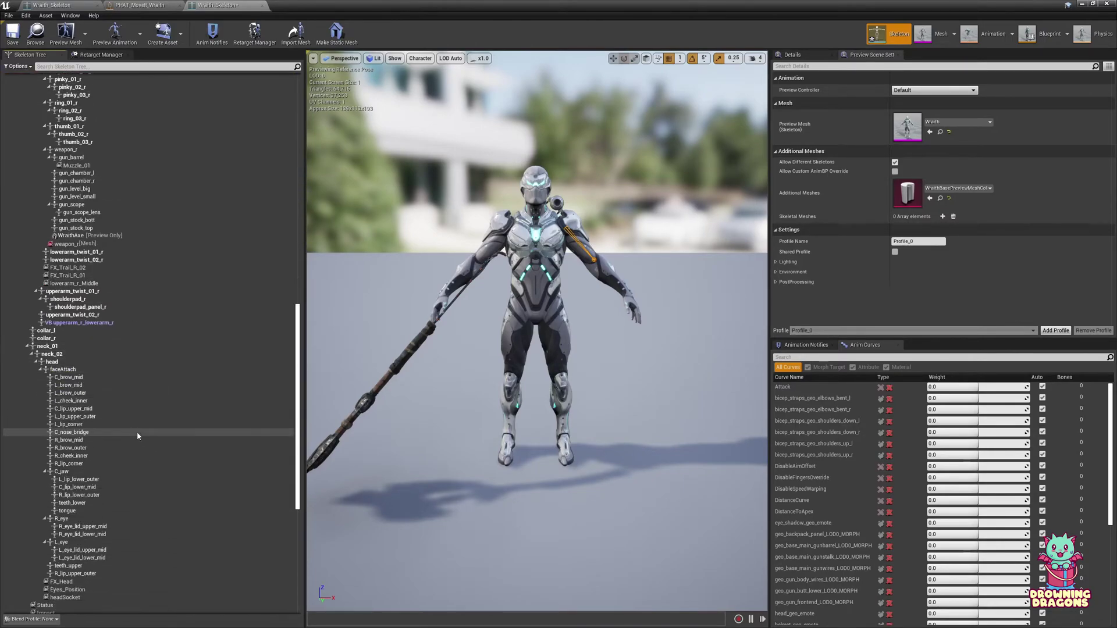
right_click(52, 362)
click(87, 393)
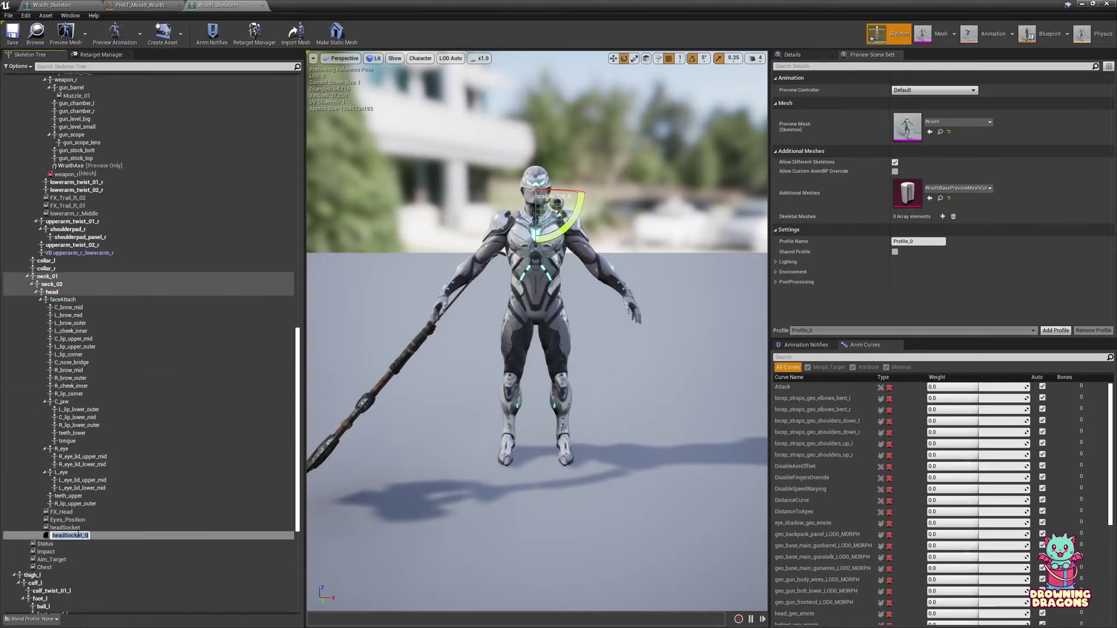
text(eye_level)
key(Return)
- Move the eye_level socket forward and up to the front of the character's eyes
alt+drag(400, 286, 315, 287)
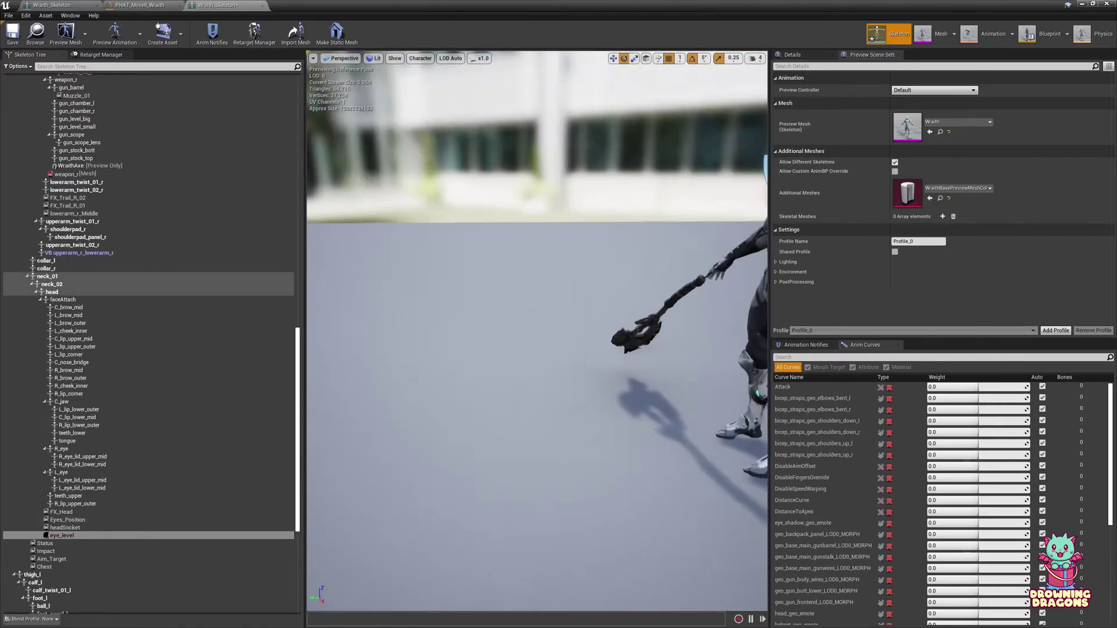
right_drag(536, 330, 512, 317)
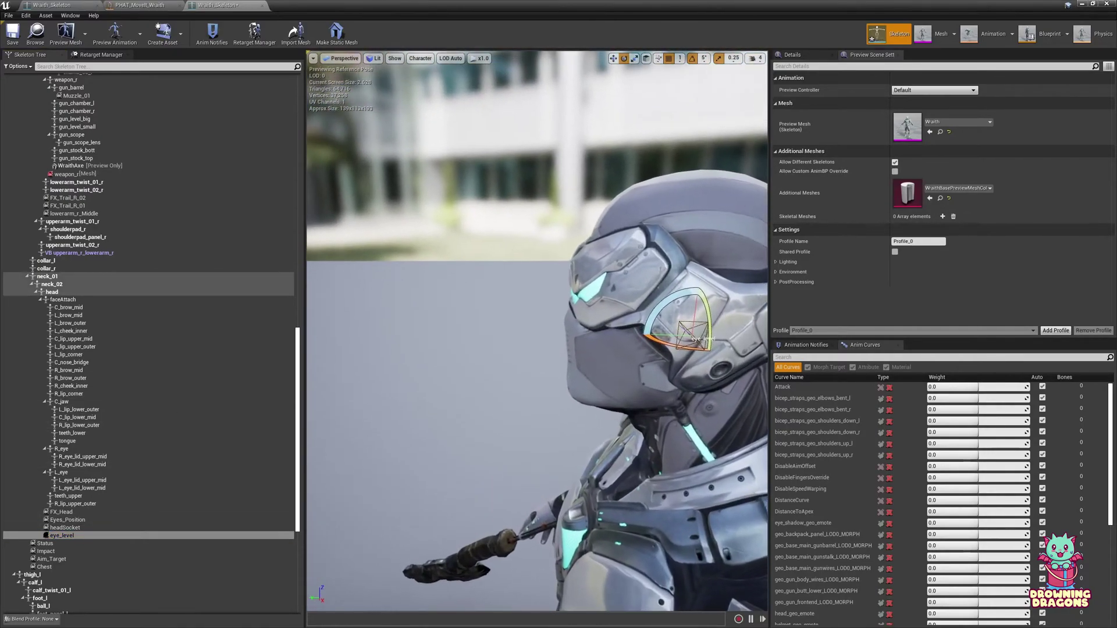
right_drag(408, 285, 535, 289)
key(w)
drag(658, 336, 562, 265)
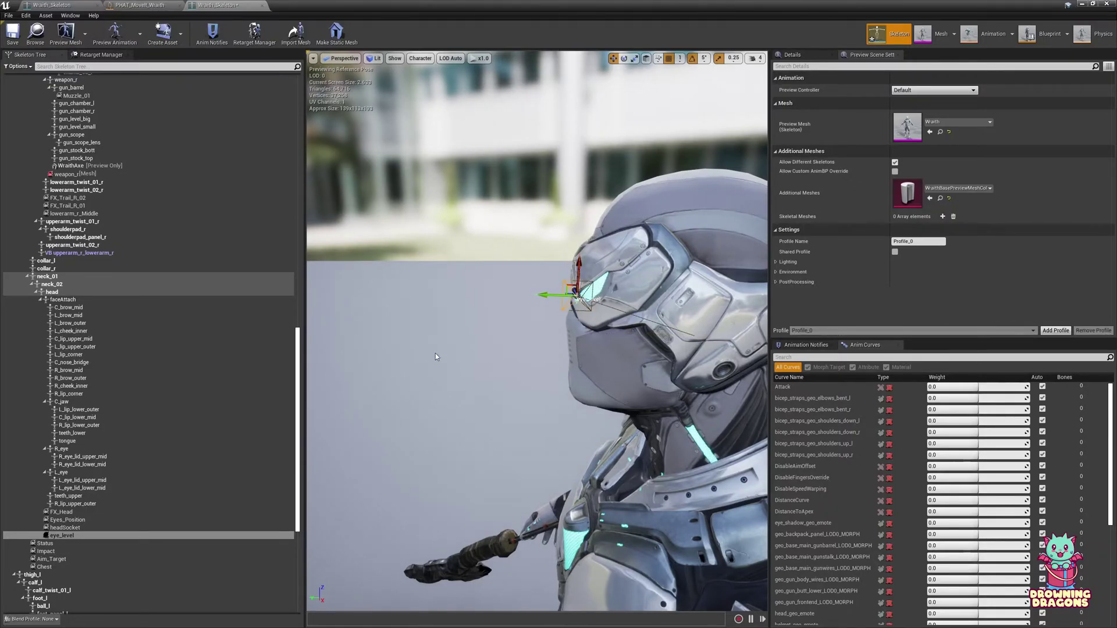
- Add a socket named footstep_l to the foot_l bone and move it down and forward to the sole of the left foot
scroll(436, 357, down, 8)
scroll(170, 472, down, 5)
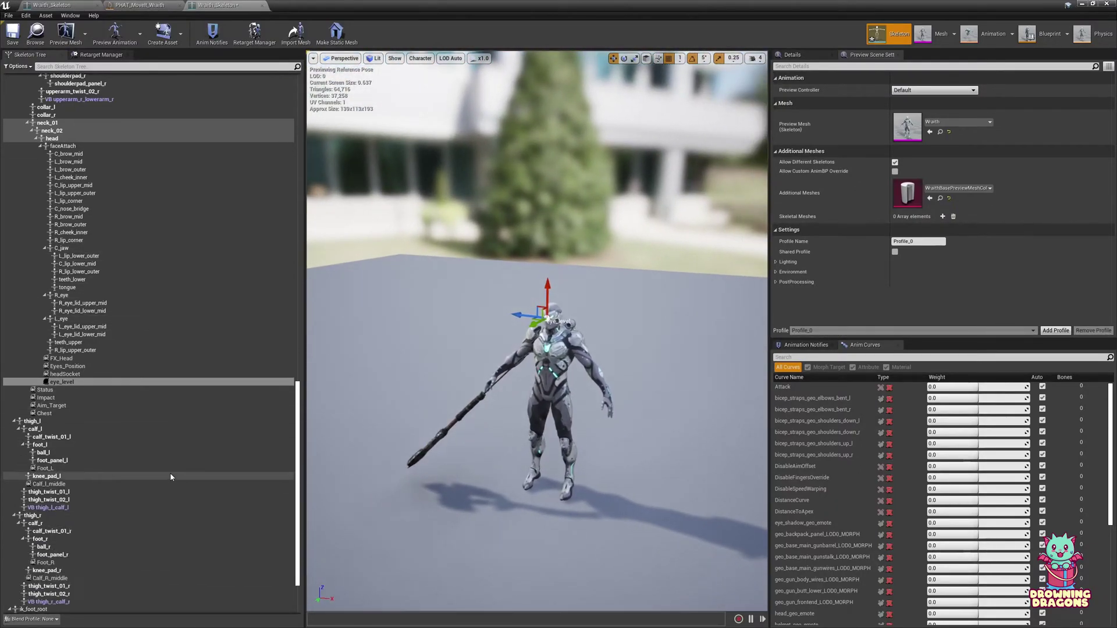
scroll(170, 473, down, 2)
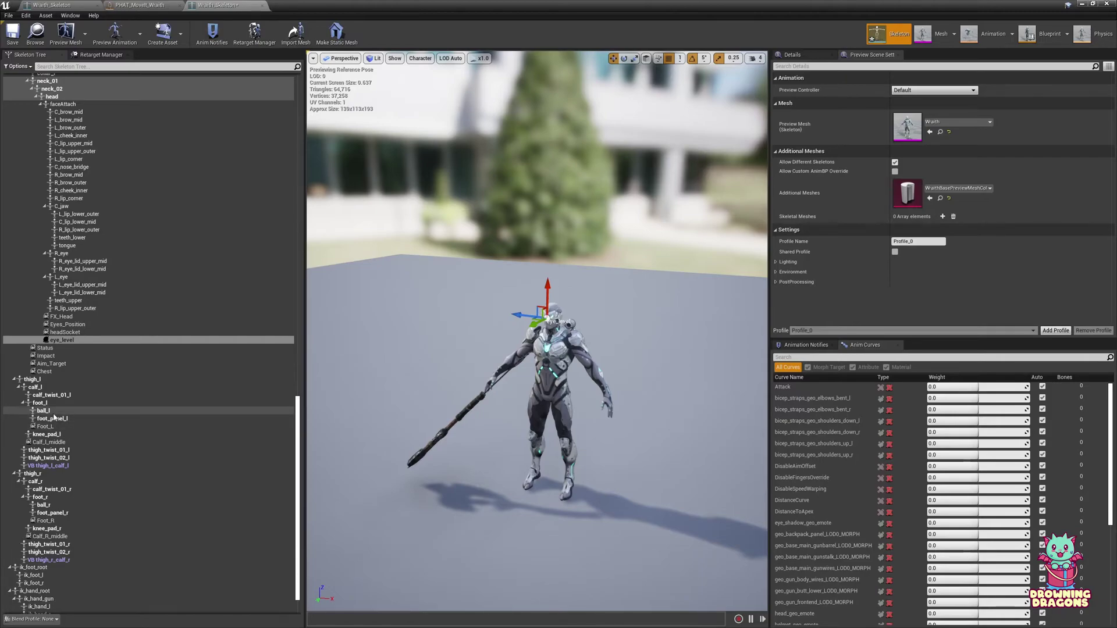
click(40, 403)
key(f)
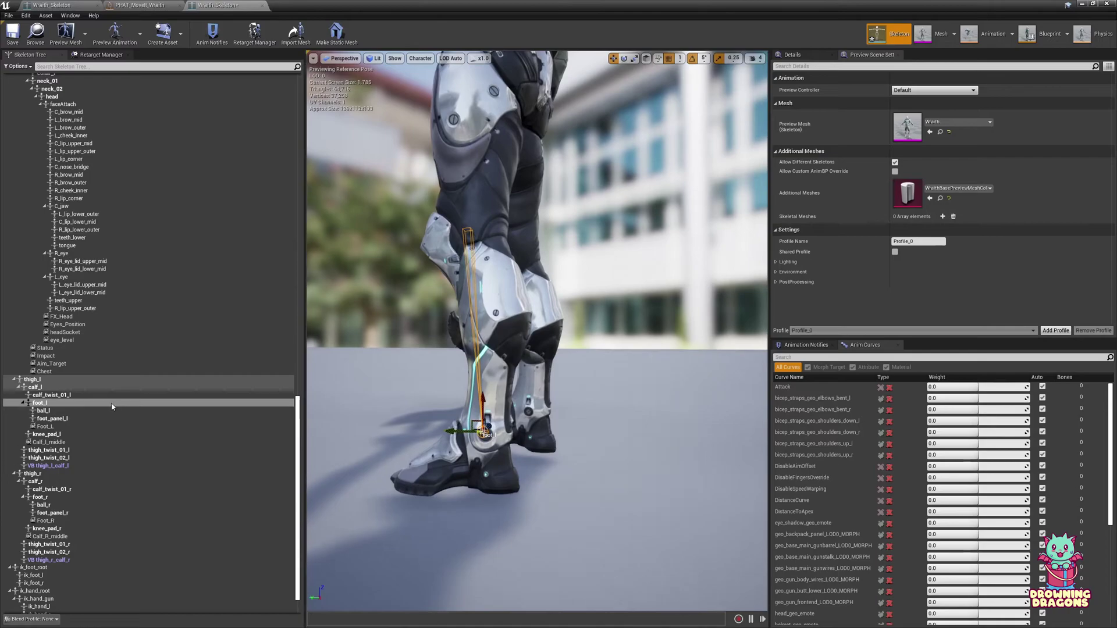
right_click(40, 403)
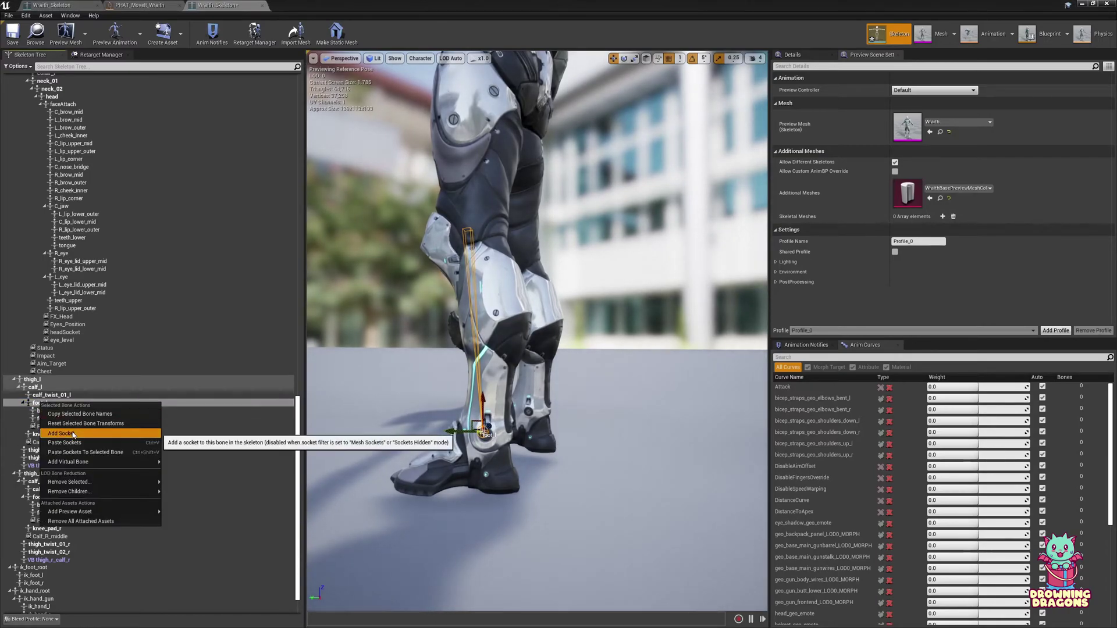
click(58, 428)
double_click(53, 434)
text(foot_)
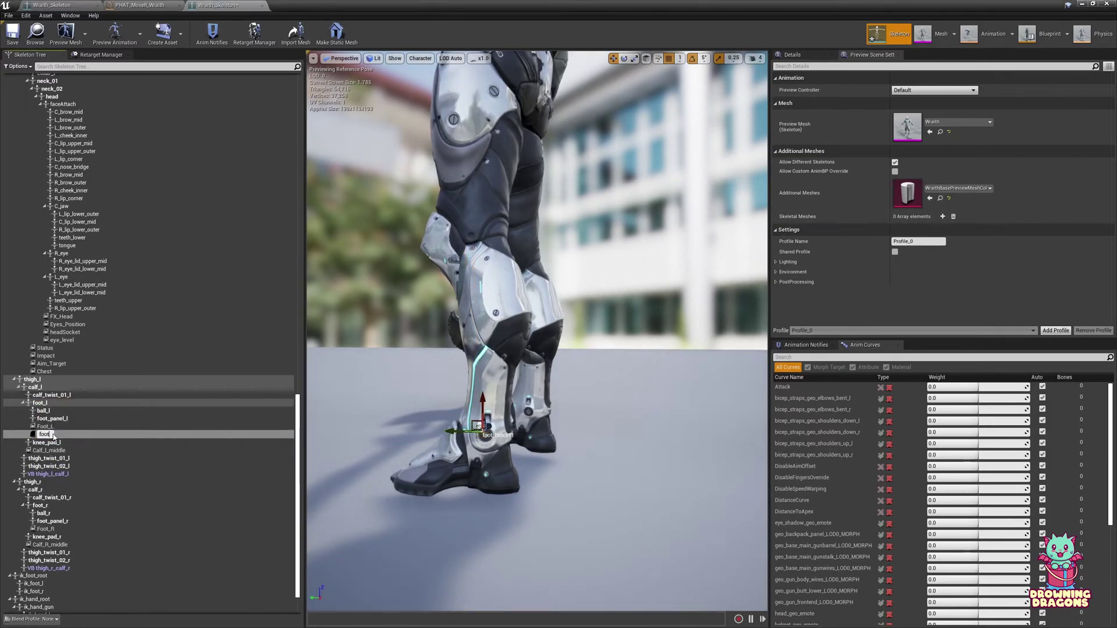
key(Return)
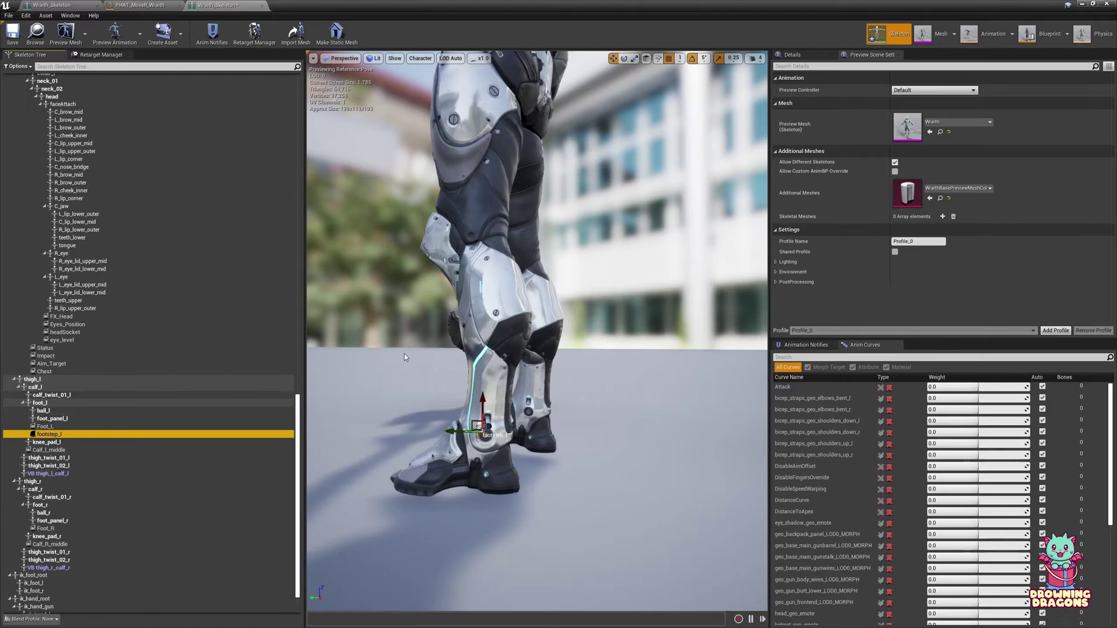
drag(490, 402, 428, 463)
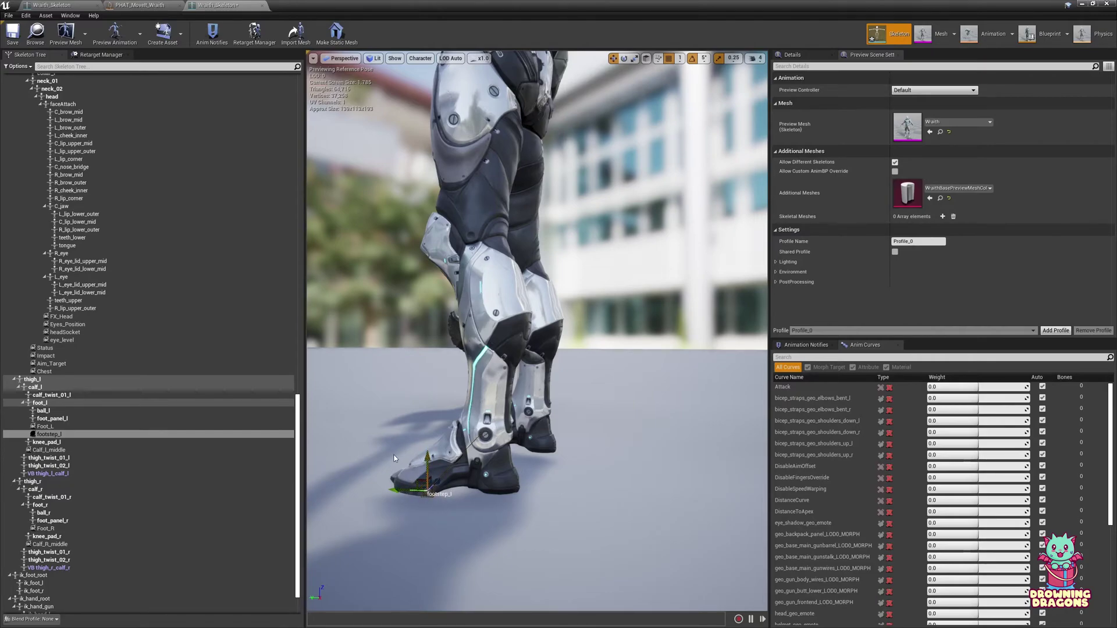
- Add a socket named footstep_r to the foot_r bone and adjust its position at the right foot
right_click(41, 505)
click(62, 411)
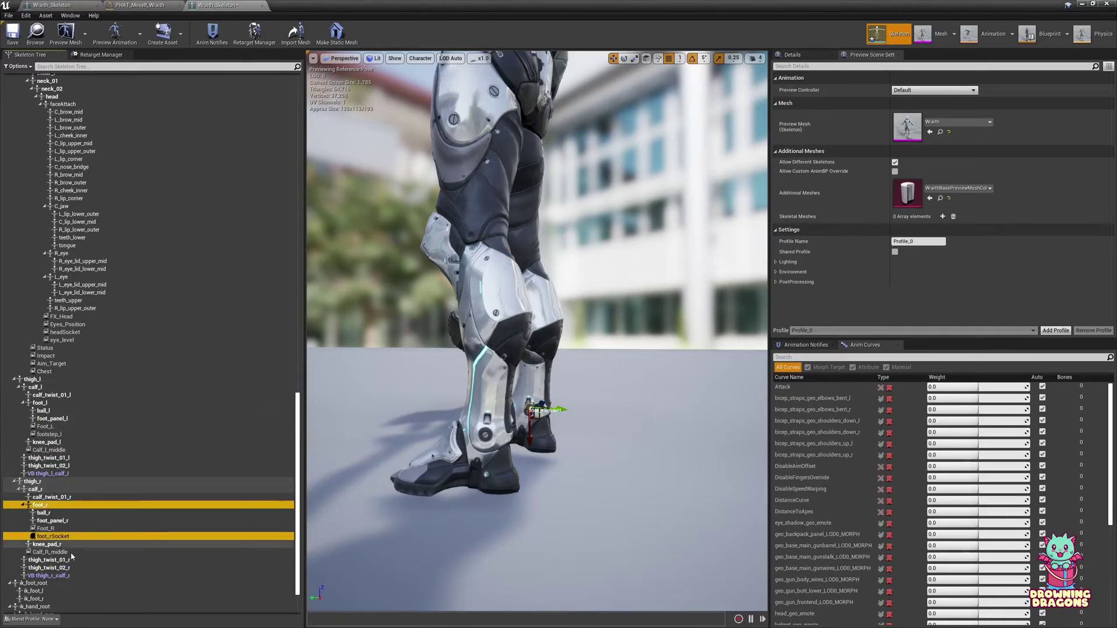
click(58, 530)
click(58, 537)
click(59, 536)
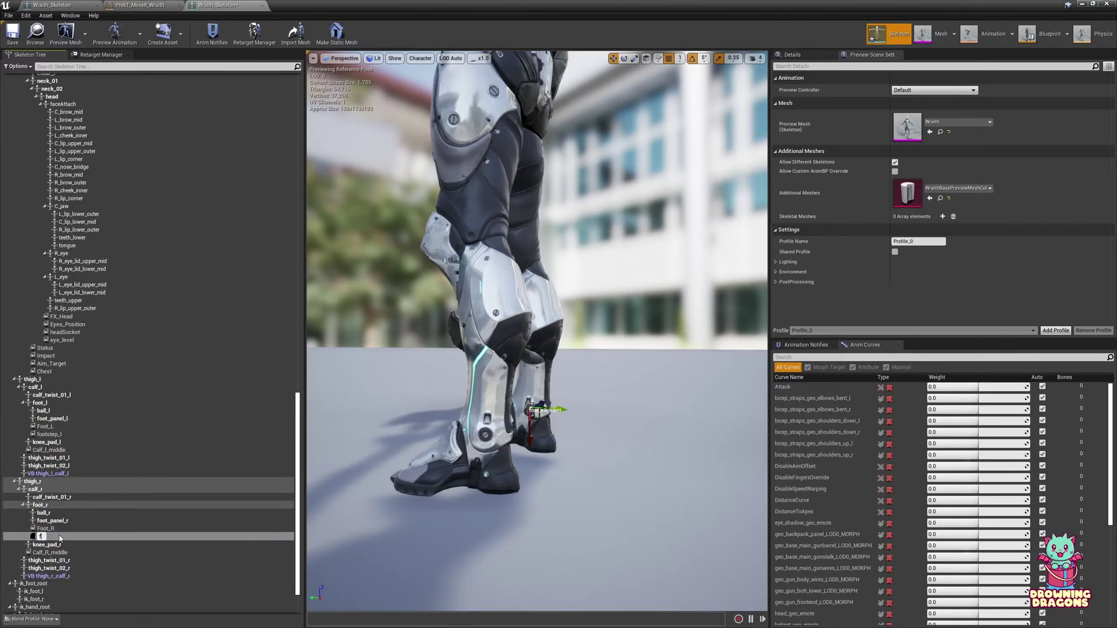
text(footstep_r)
key(Return)
mouse_move(419, 407)
alt+mouse_down()
mouse_move(582, 407)
mouse_move(424, 401)
alt+mouse_up()
drag(424, 396, 424, 412)
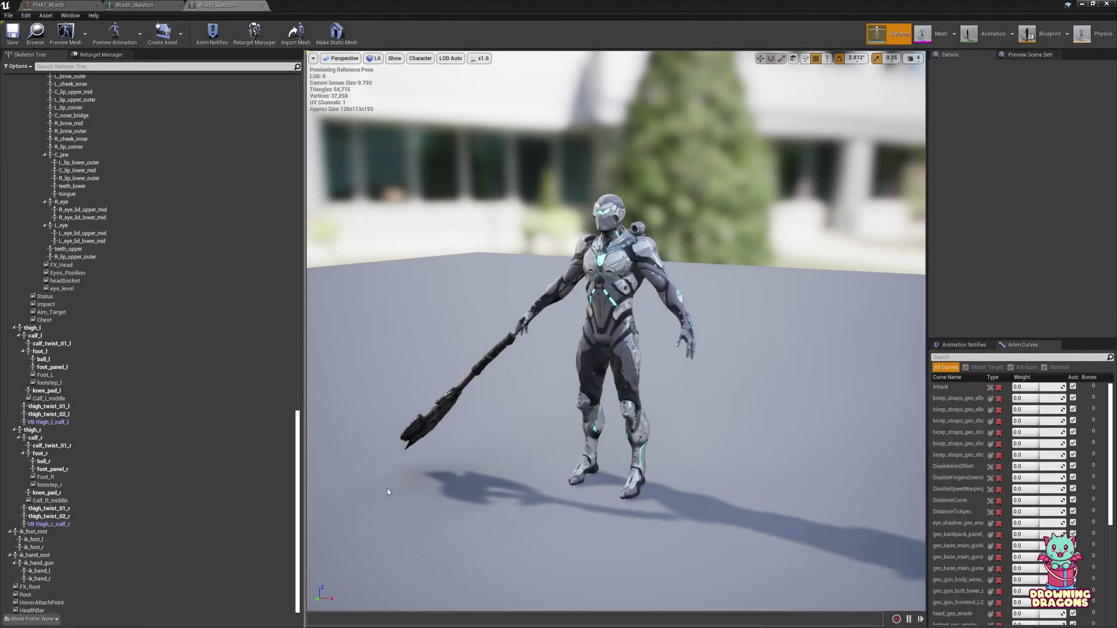
- Add a socket to the foot_r bone and name it foot_ik_center_r
alt+drag(615, 331, 511, 331)
scroll(616, 330, up, 4)
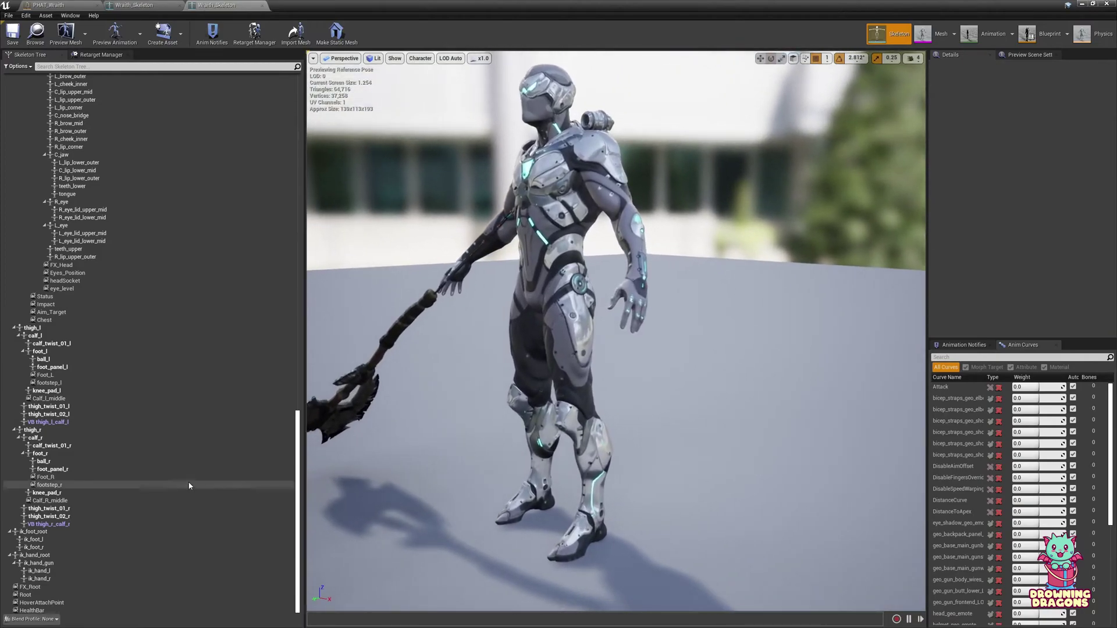
right_click(45, 455)
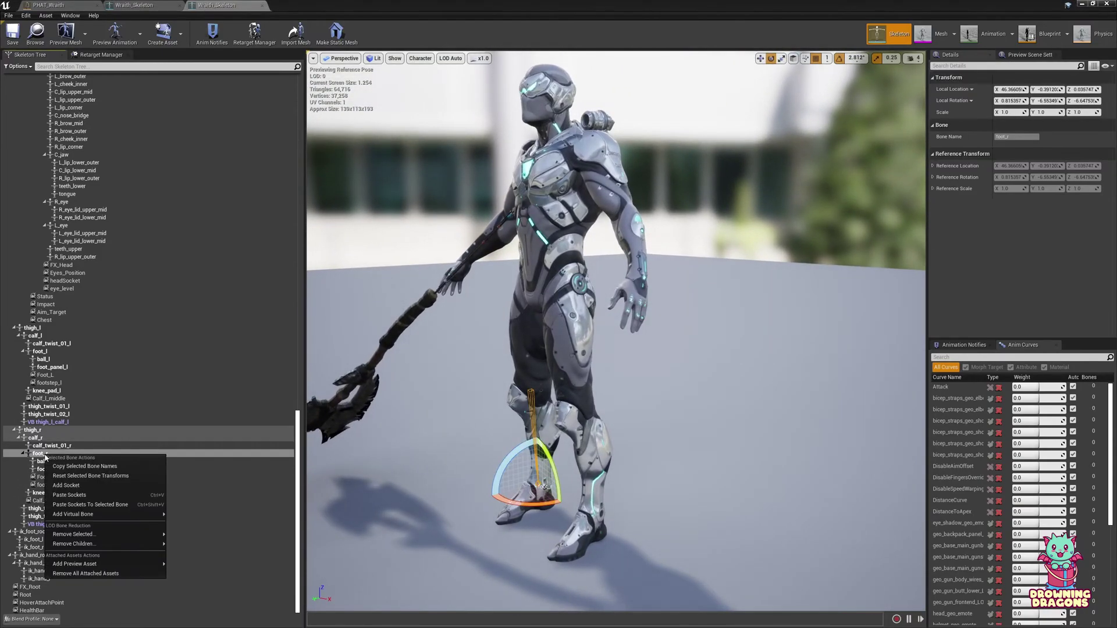
click(66, 486)
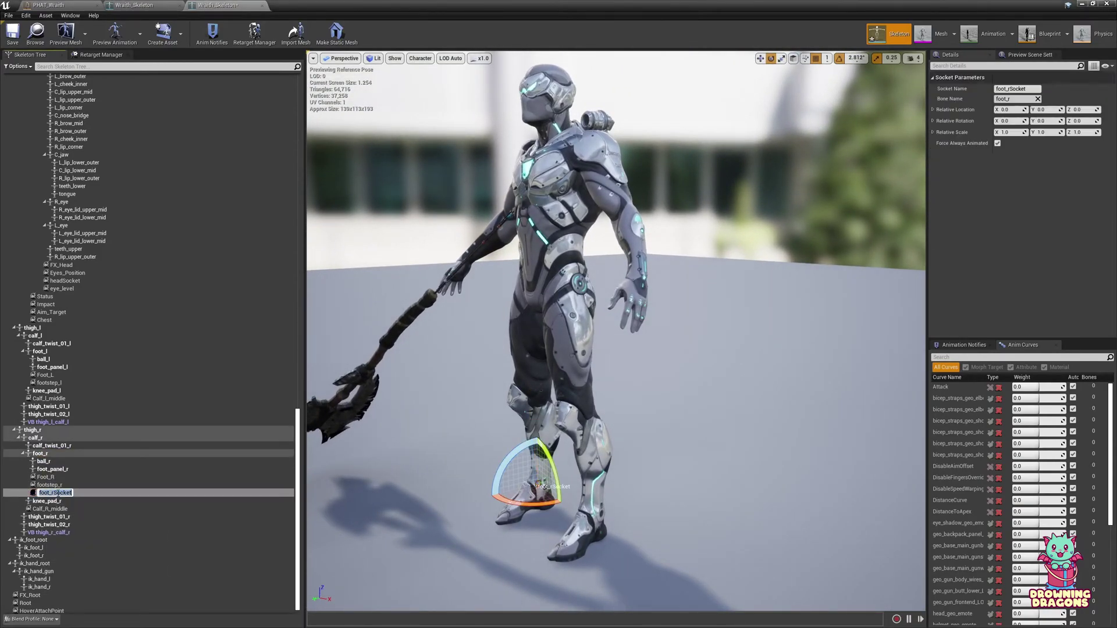
text(foot_ik_center_r)
key(Return)
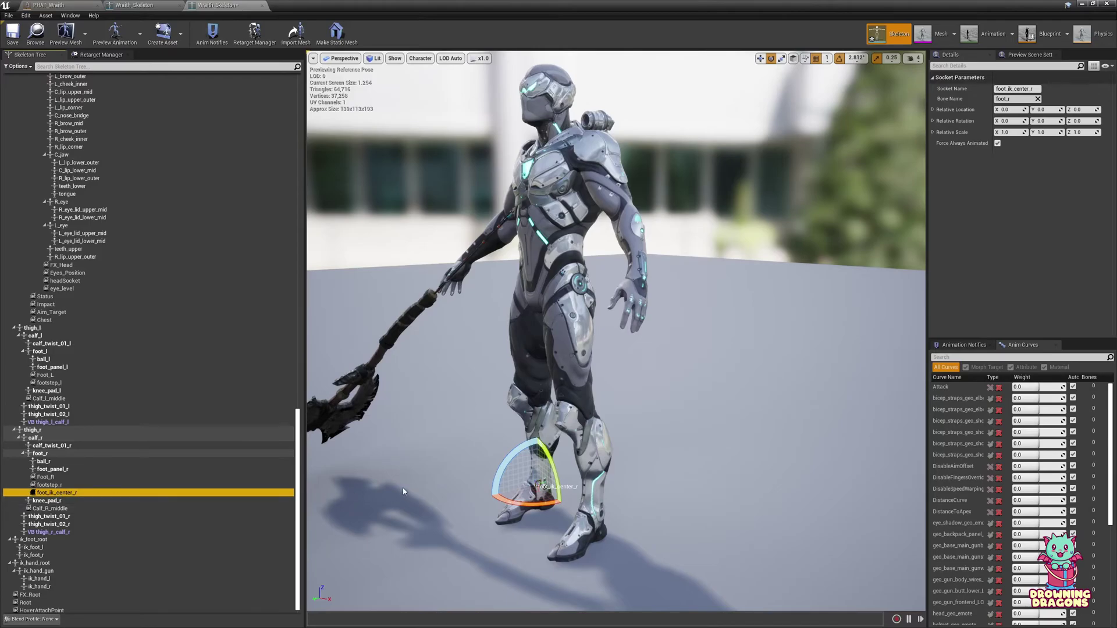
- Move foot_ik_center_r down and forward to the middle of the right sole, set its relative Z to 0, and copy its relative location
right_drag(481, 446, 481, 396)
key(w)
drag(580, 332, 580, 360)
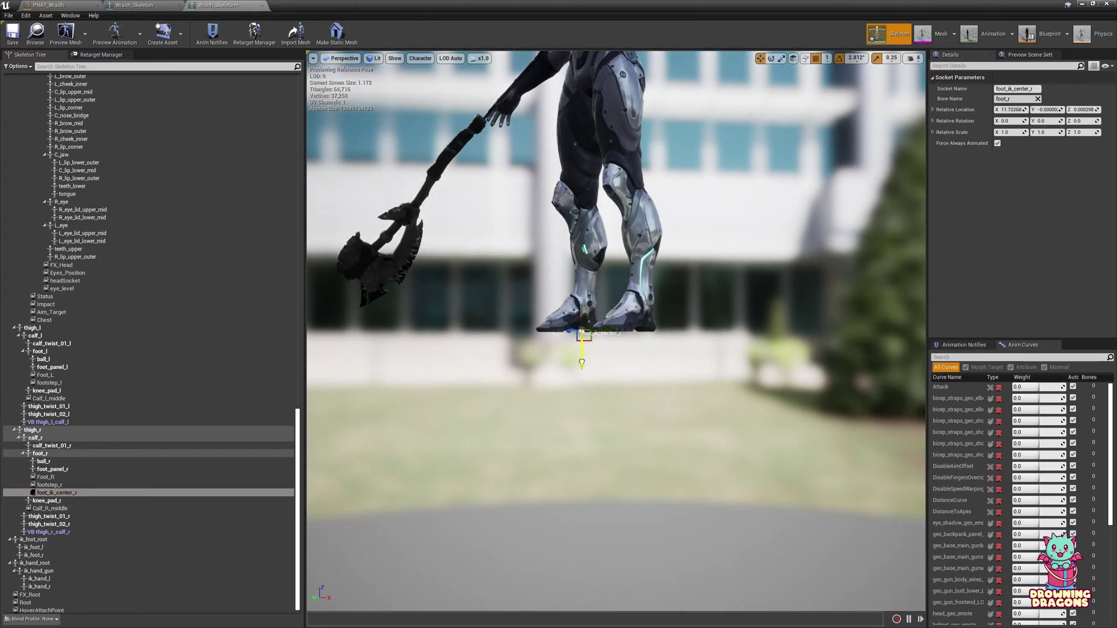
right_drag(561, 368, 805, 347)
key(a)
key(d)
key(d)
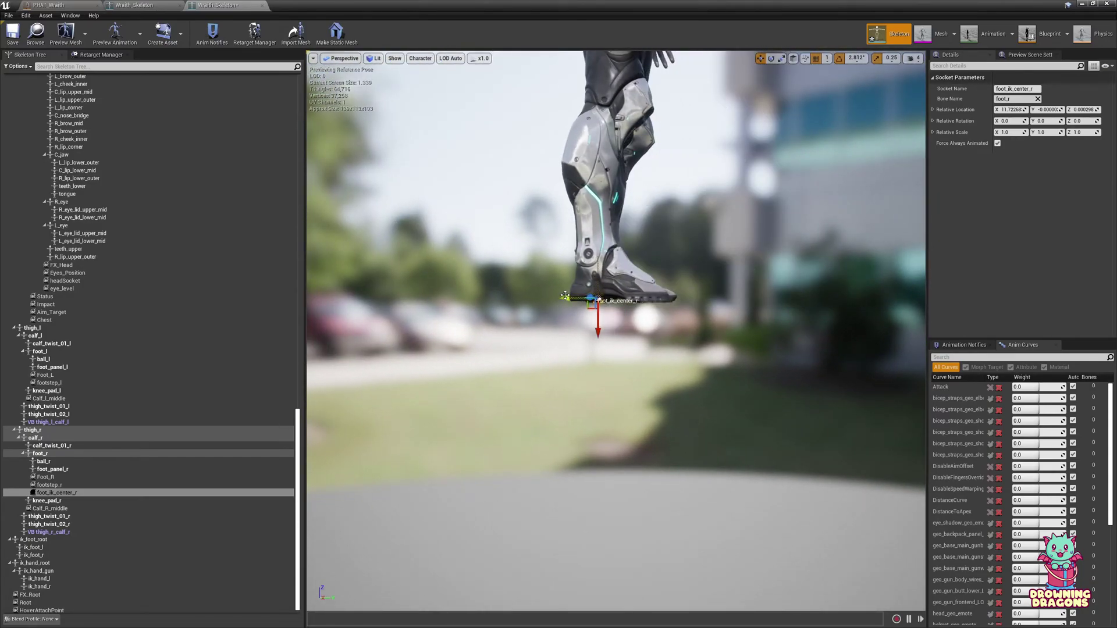
drag(565, 295, 586, 303)
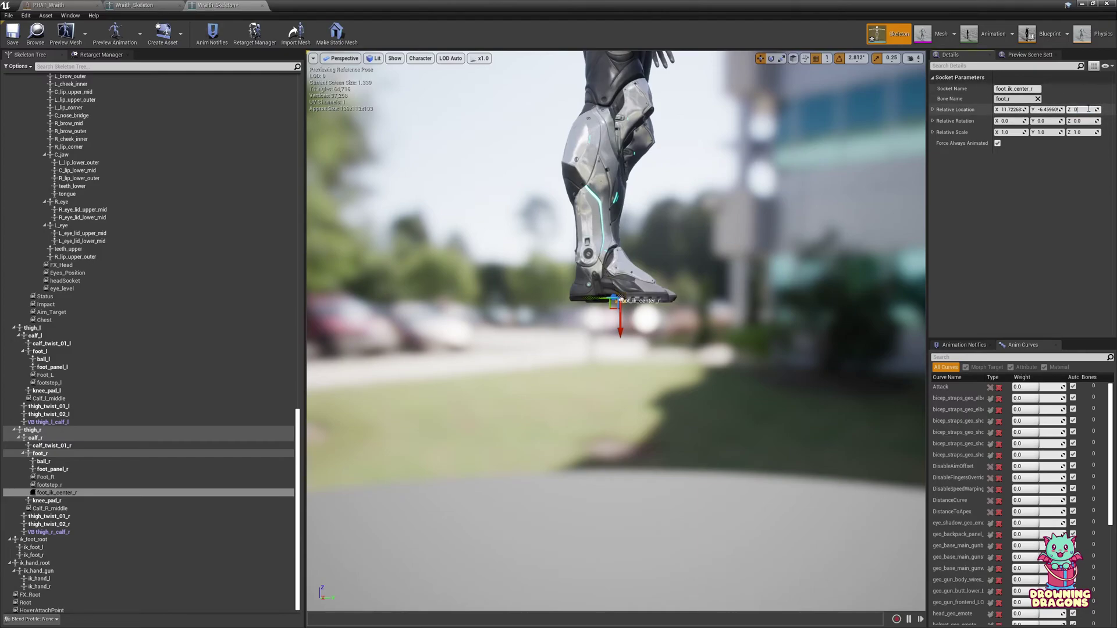
right_click(953, 112)
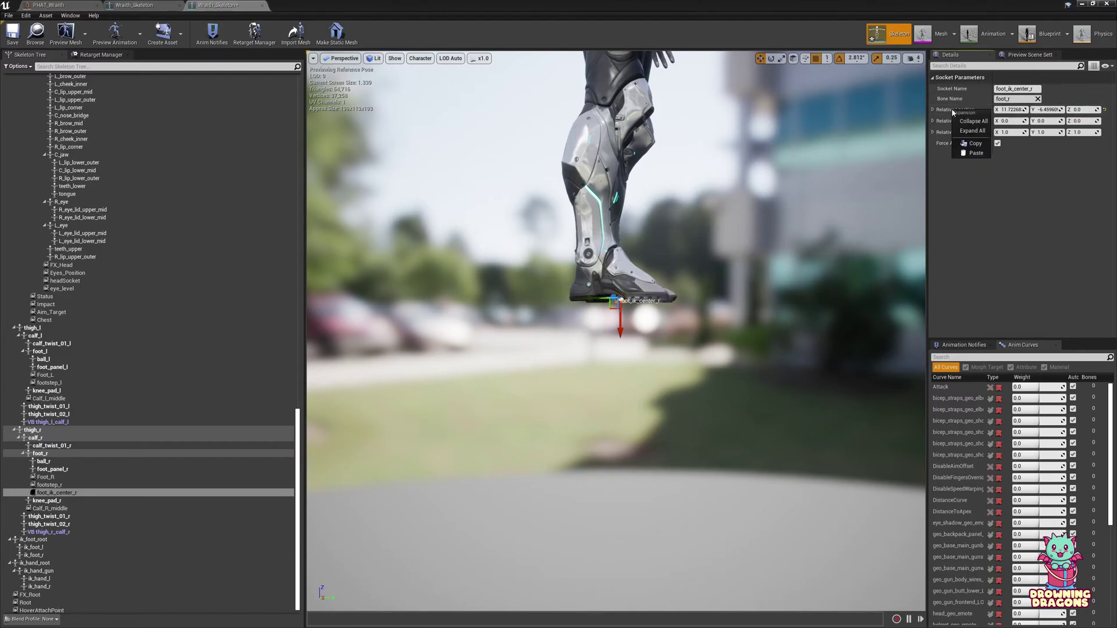
click(975, 142)
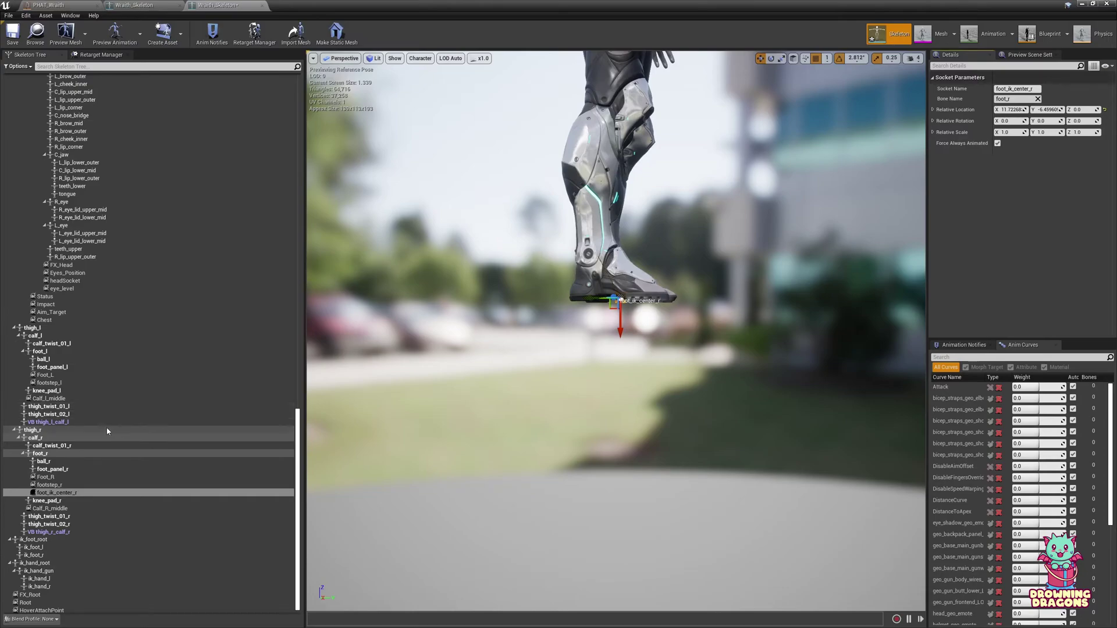
- Add a socket to the foot_l bone and name it foot_ik_center_l
right_click(39, 351)
click(87, 380)
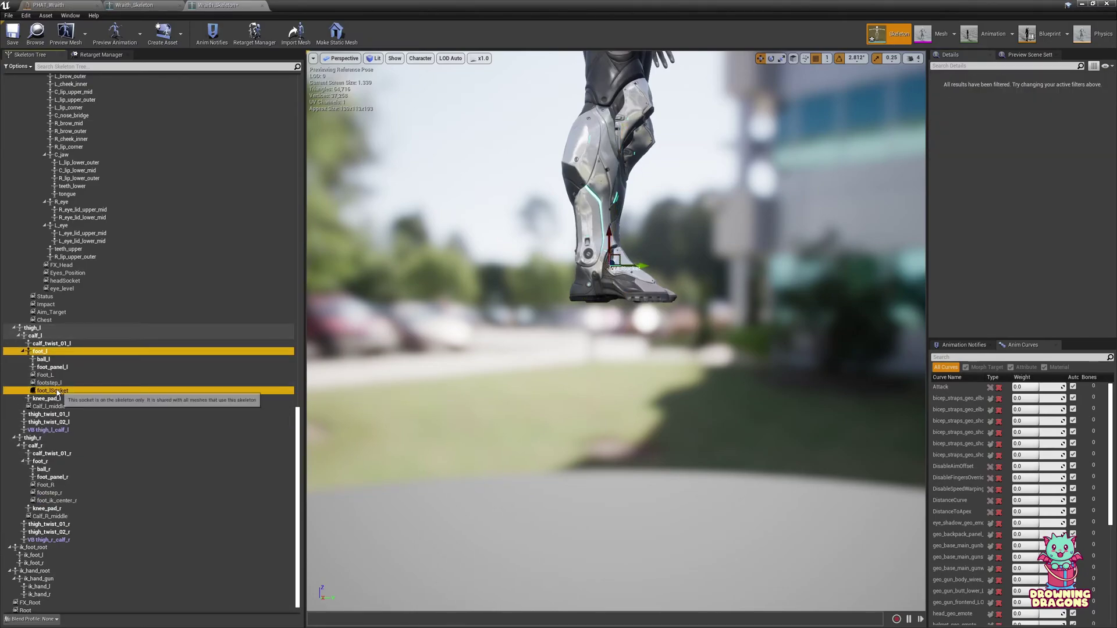
click(89, 391)
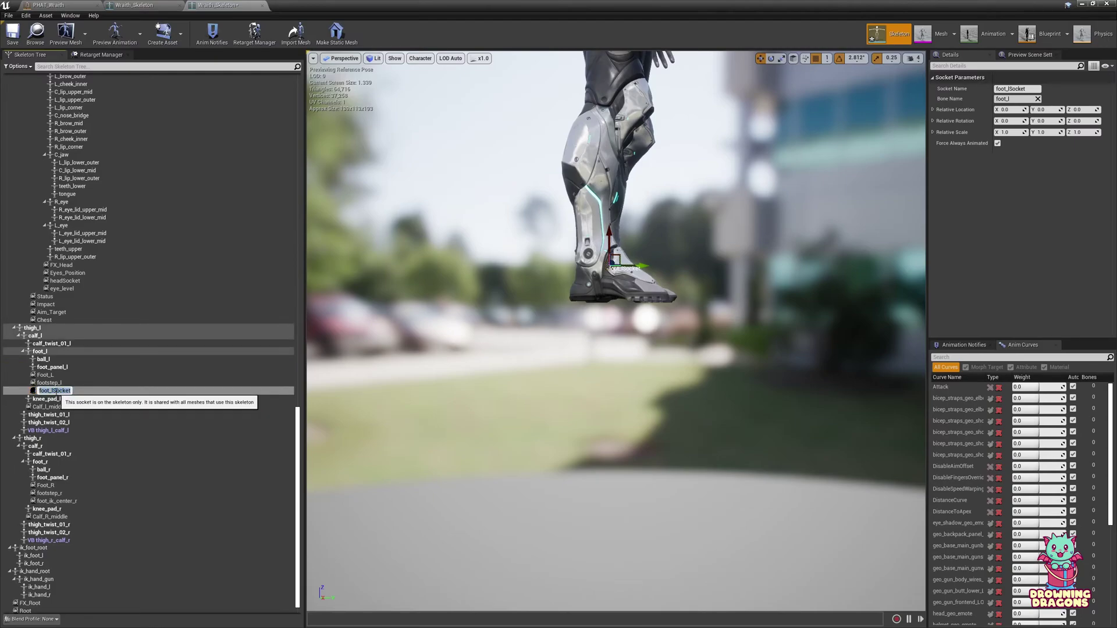
text(foot_ik_c)
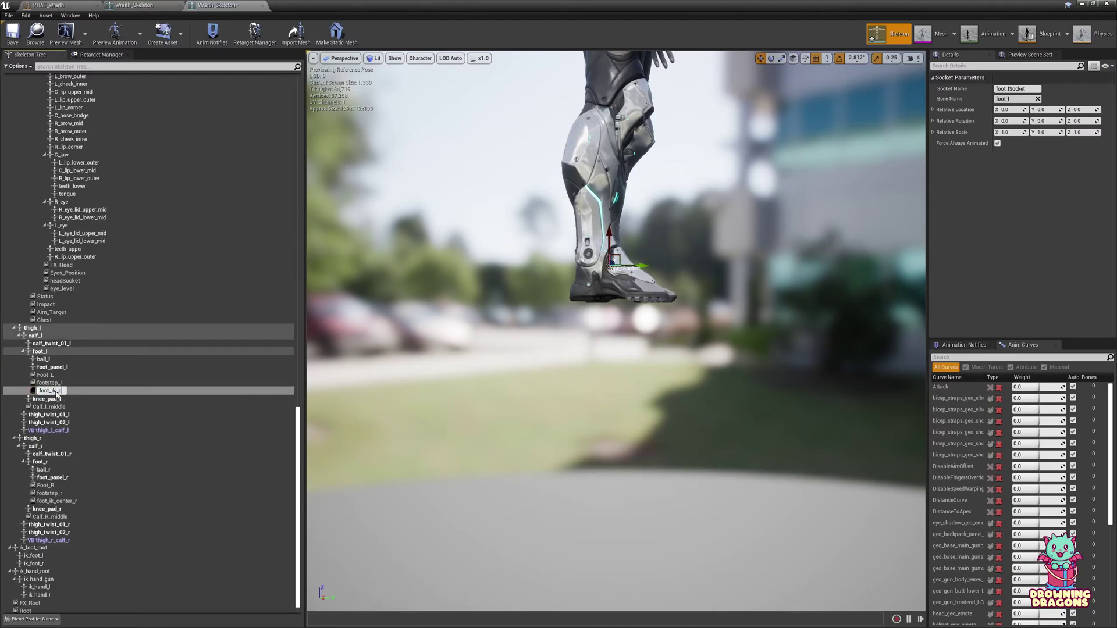
text(enter_l)
key(Return)
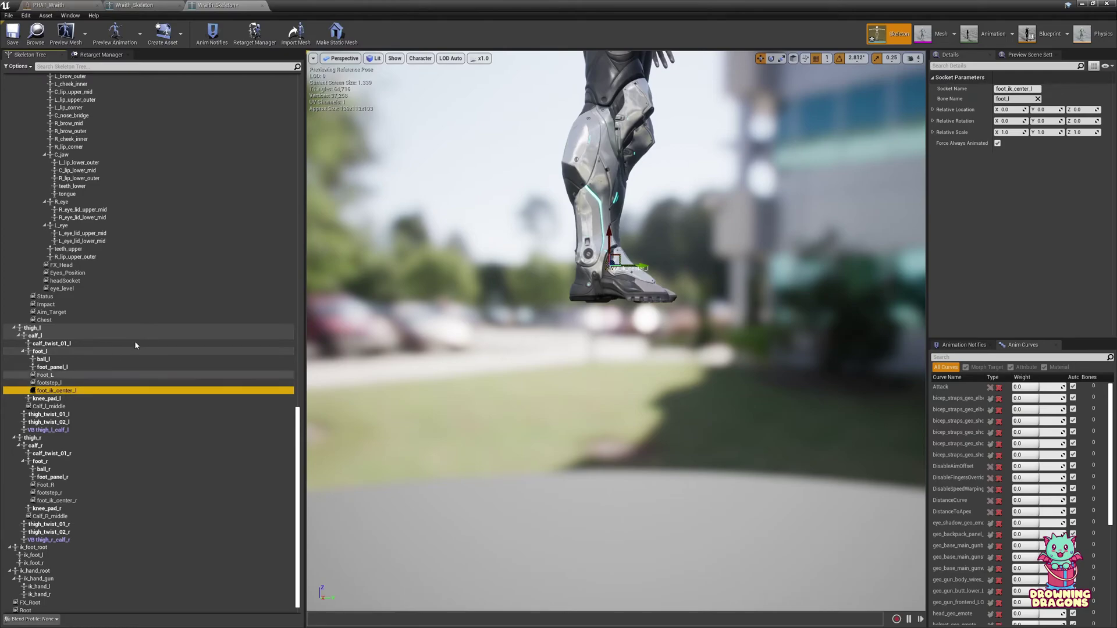
- Paste the copied relative location onto foot_ik_center_l and adjust its values to mirror the right foot's socket
right_click(947, 113)
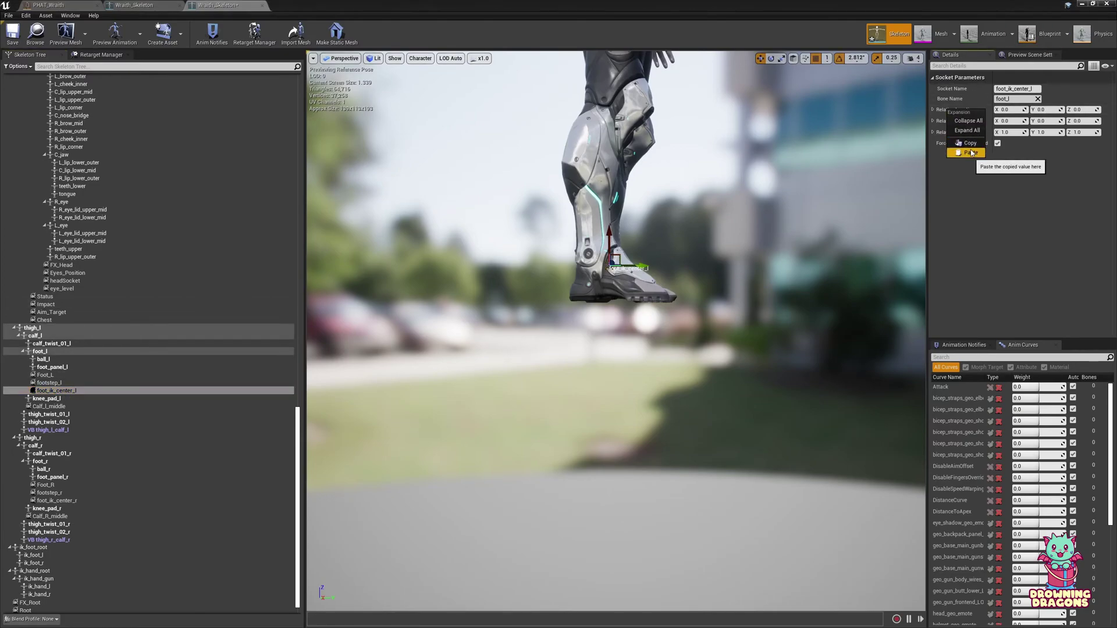
click(968, 152)
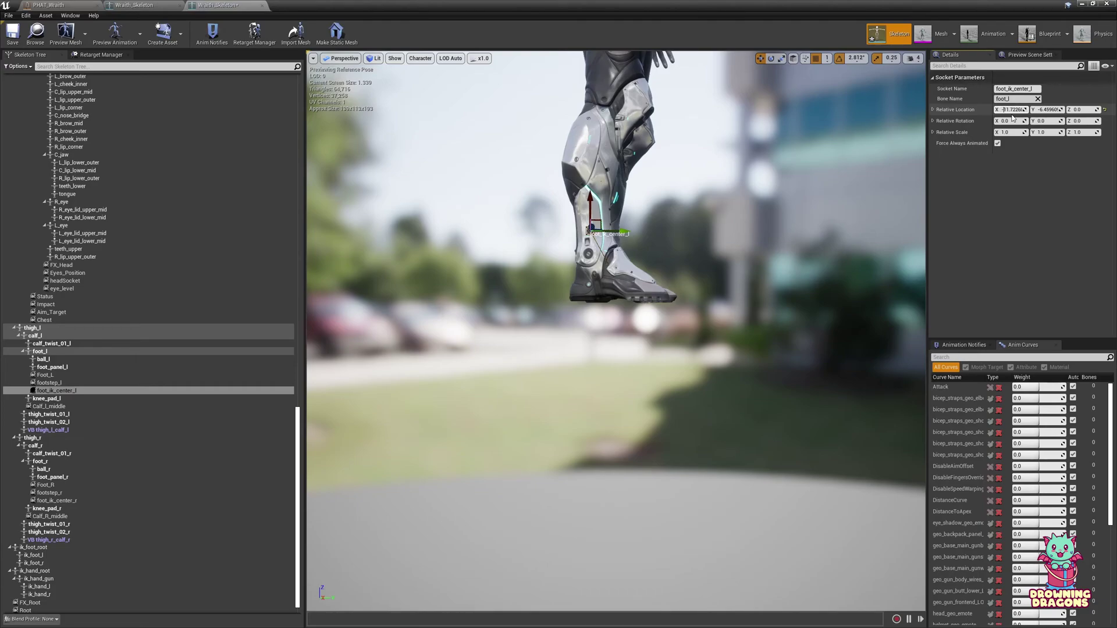
key(Tab)
key(Return)
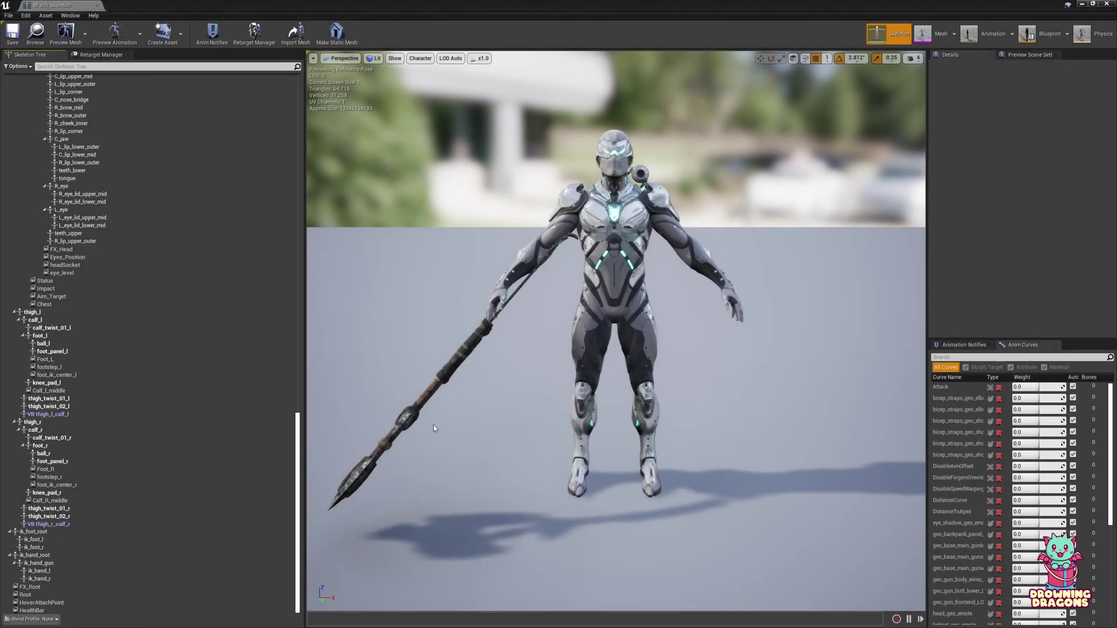
- Select the IK bones from ik_foot_root through ik_hand_r in the skeleton
click(61, 530)
shift+click(47, 580)
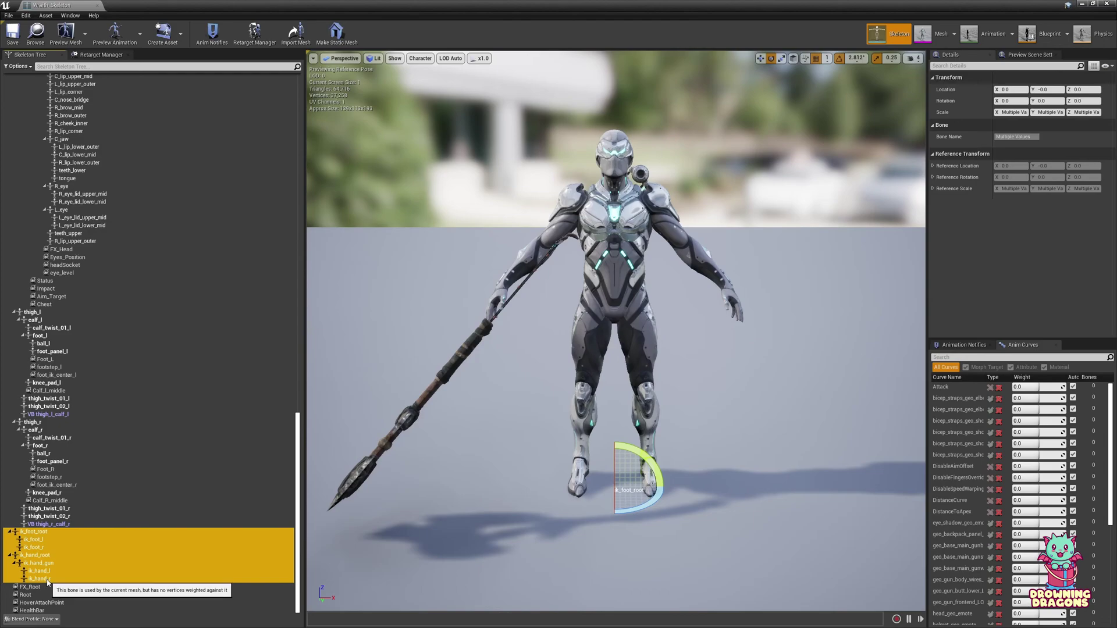